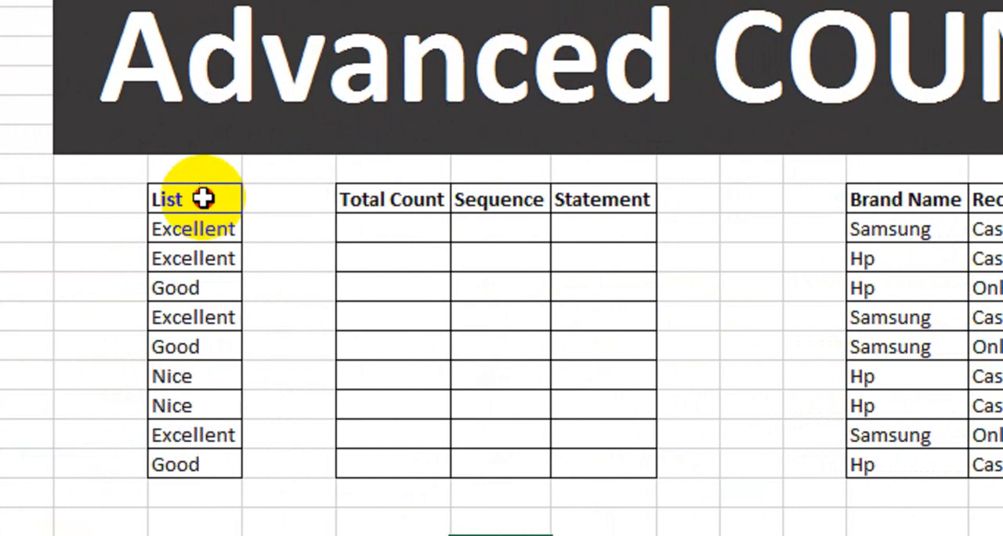
Step: Format the List header cell C9 with a near-black fill and white text
{"action": "left_click", "coordinate": [94, 199]}
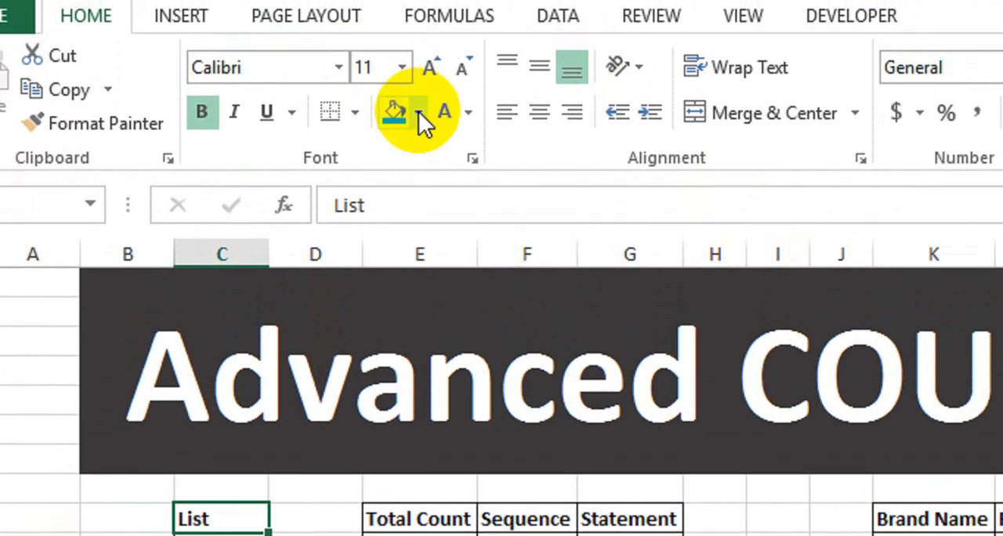
{"action": "left_click", "coordinate": [418, 55]}
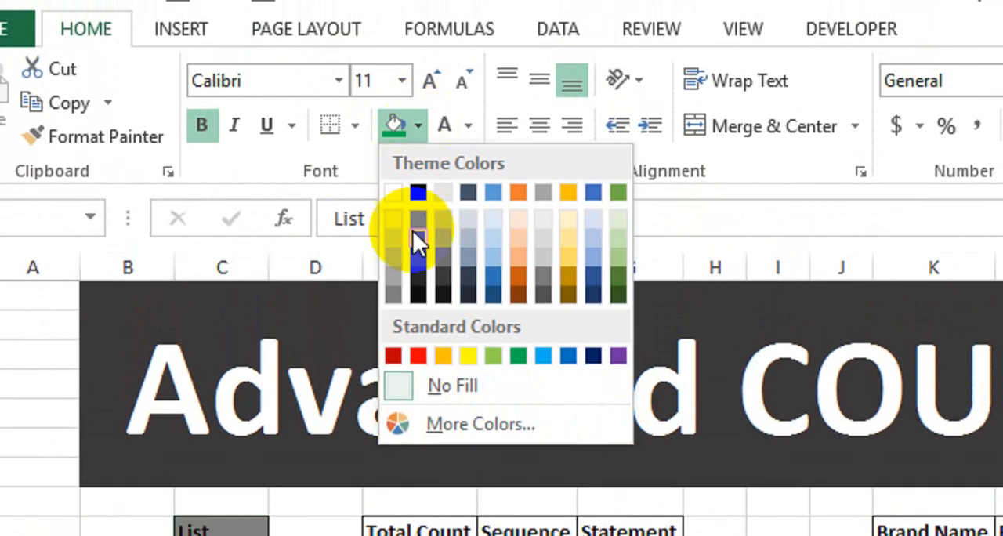
{"action": "left_click", "coordinate": [427, 261]}
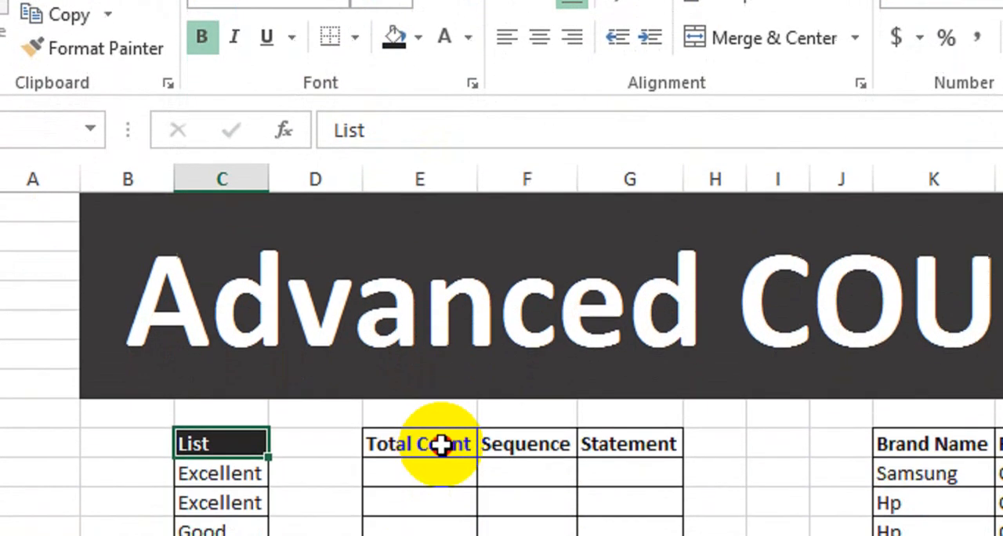
Step: Give the Total Count, Sequence and Statement headers in E9:G9 a green fill and white text
{"action": "left_click_drag", "start_coordinate": [441, 444], "coordinate": [636, 447]}
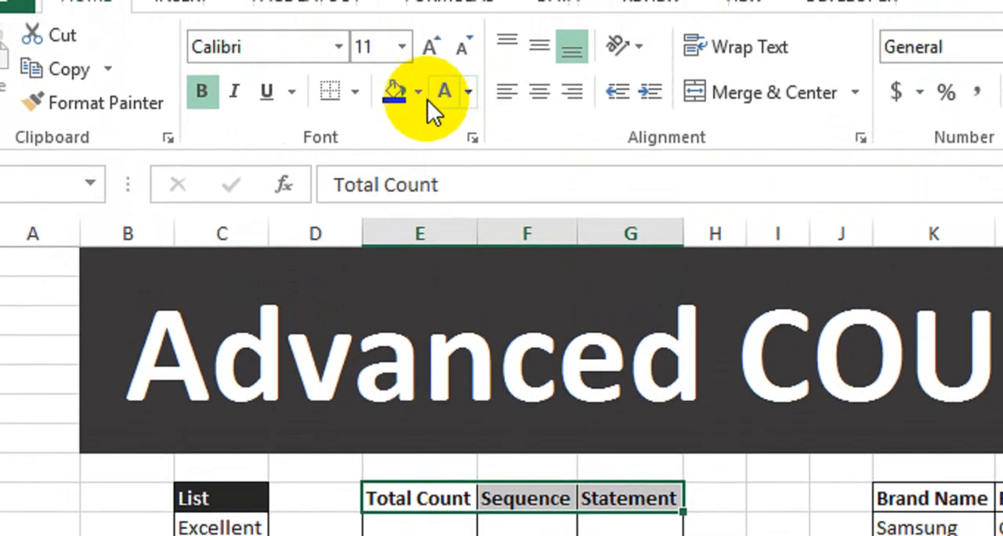
{"action": "left_click", "coordinate": [418, 37]}
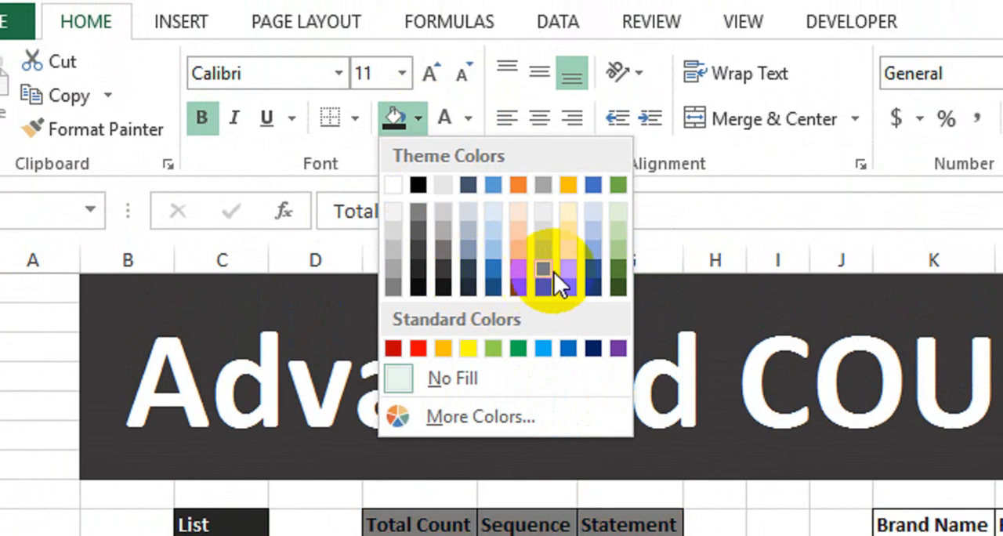
{"action": "left_click", "coordinate": [513, 351]}
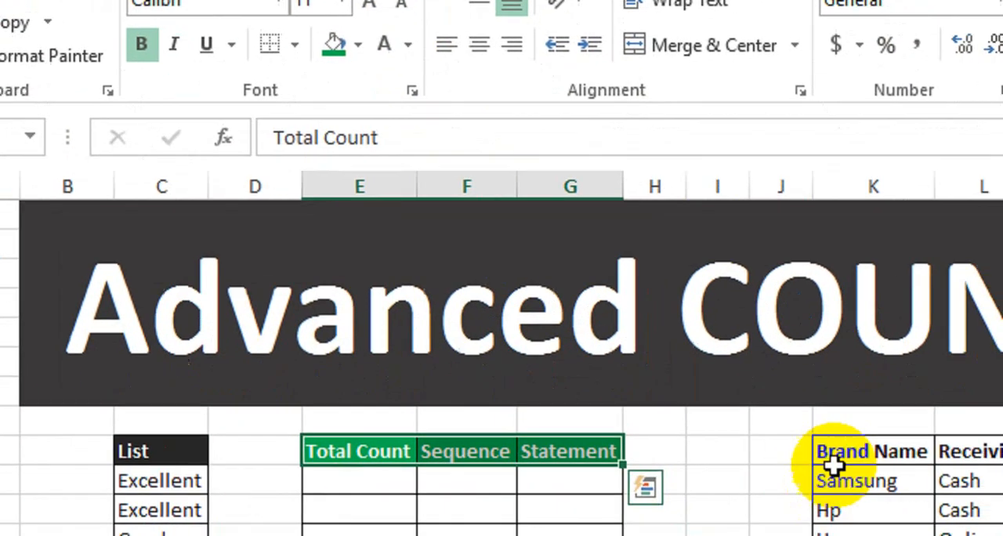
Step: Give the Brand Name, Receiving and Checking headers in K9:M9 a red fill and white text
{"action": "left_click_drag", "start_coordinate": [909, 526], "coordinate": [1002, 530]}
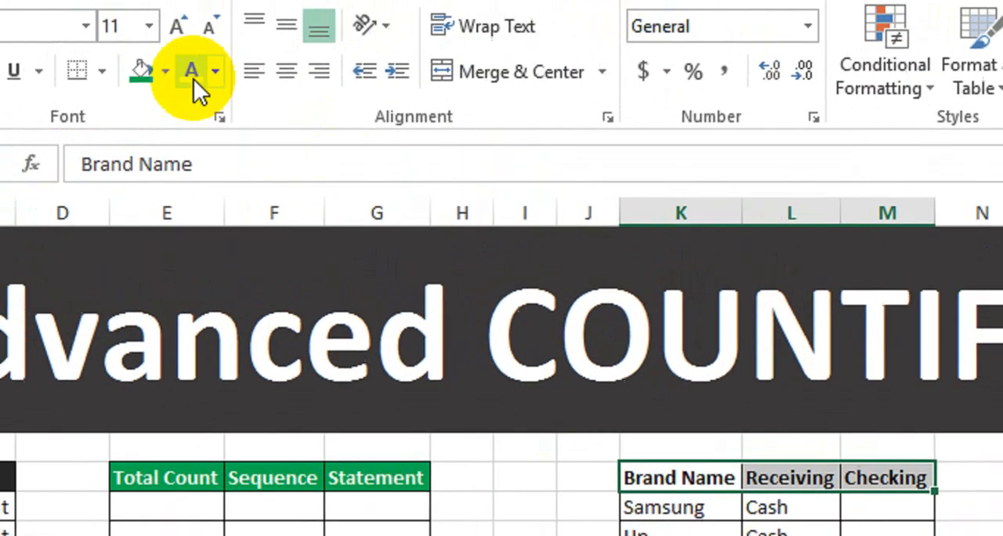
{"action": "left_click", "coordinate": [213, 7]}
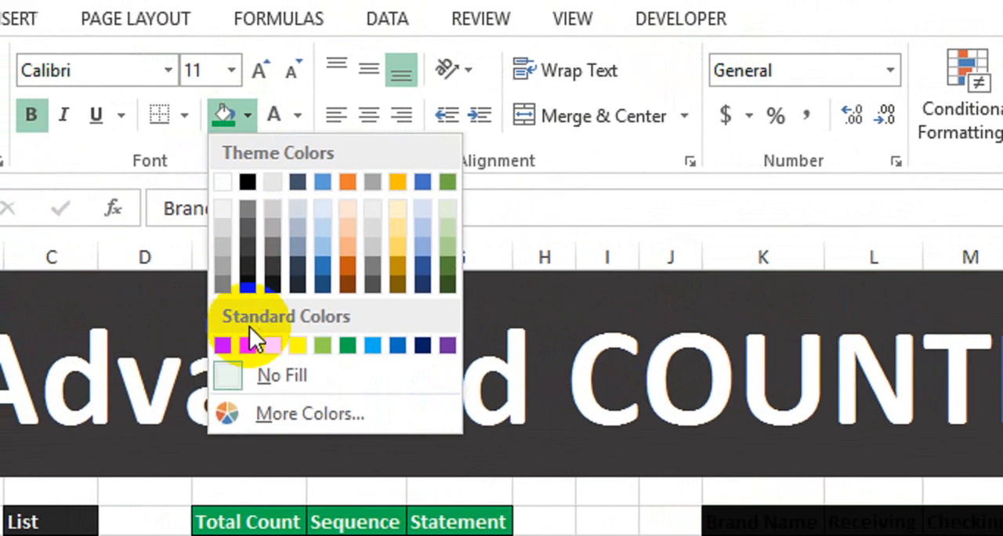
{"action": "left_click", "coordinate": [249, 343]}
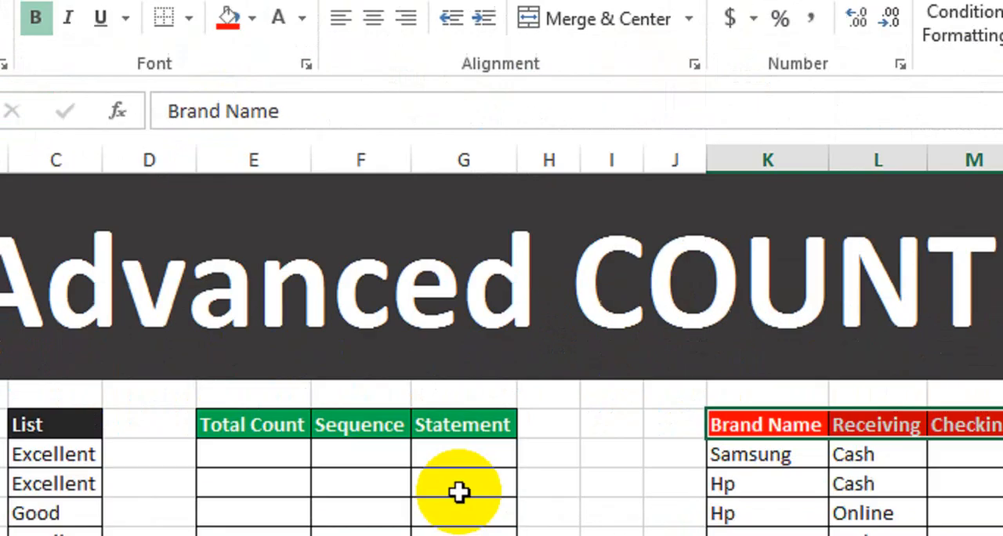
{"action": "left_click", "coordinate": [671, 535]}
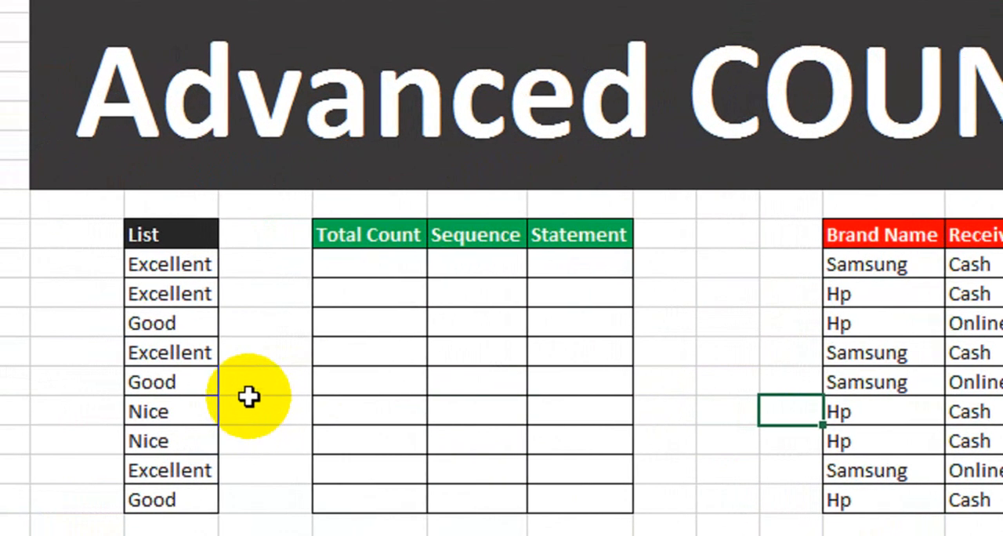
Step: Examine the List entries in C10:C18 and the empty Total Count, Sequence and Statement columns beside them
{"action": "left_click", "coordinate": [163, 270]}
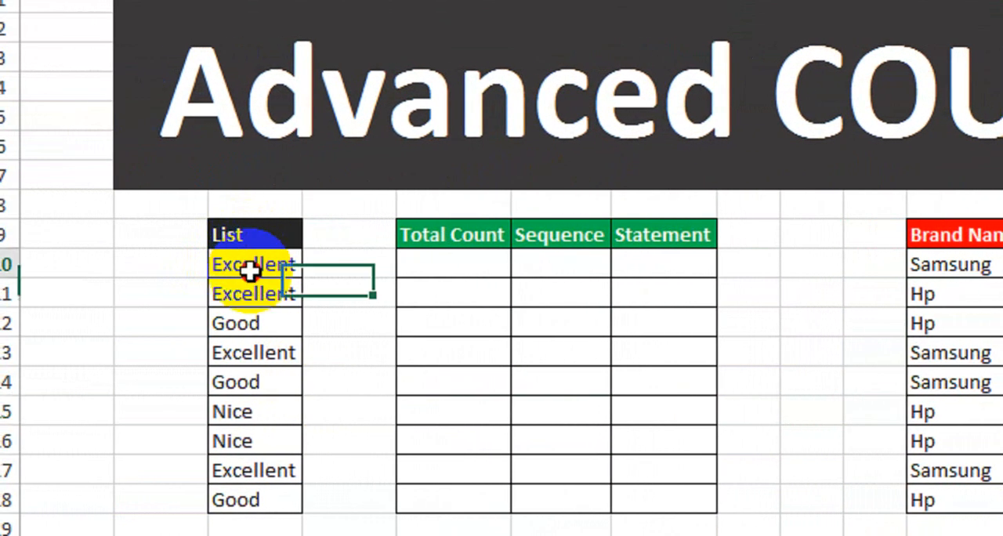
{"action": "left_click_drag", "start_coordinate": [249, 270], "coordinate": [267, 496]}
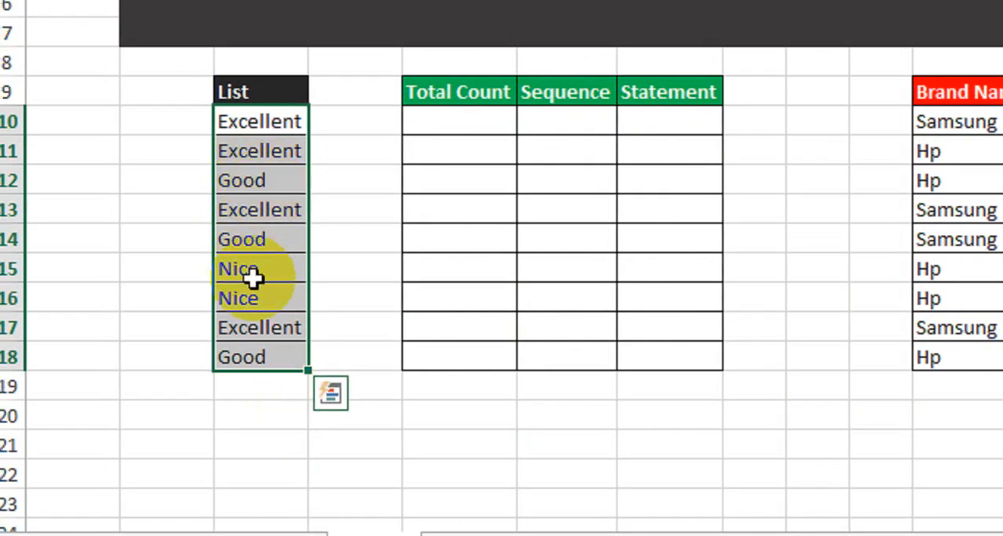
{"action": "left_click", "coordinate": [332, 125]}
{"action": "left_click", "coordinate": [185, 125]}
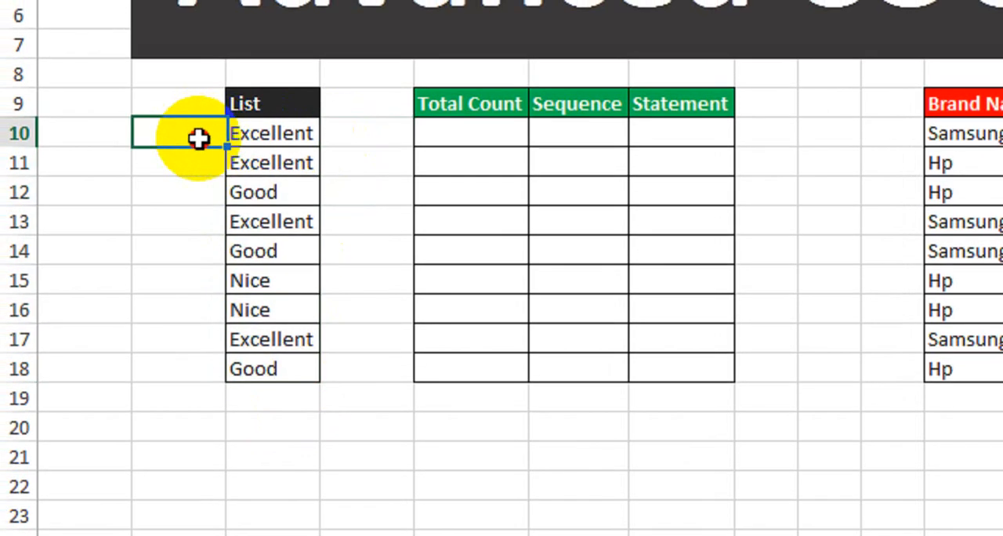
{"action": "left_click_drag", "start_coordinate": [198, 139], "coordinate": [297, 138]}
{"action": "left_click_drag", "start_coordinate": [217, 161], "coordinate": [273, 164]}
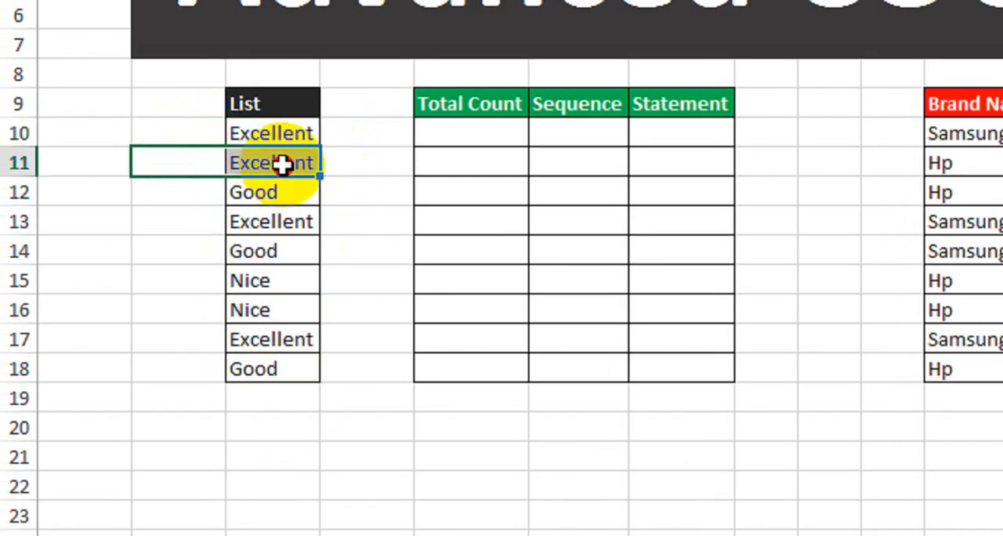
{"action": "left_click", "coordinate": [339, 313]}
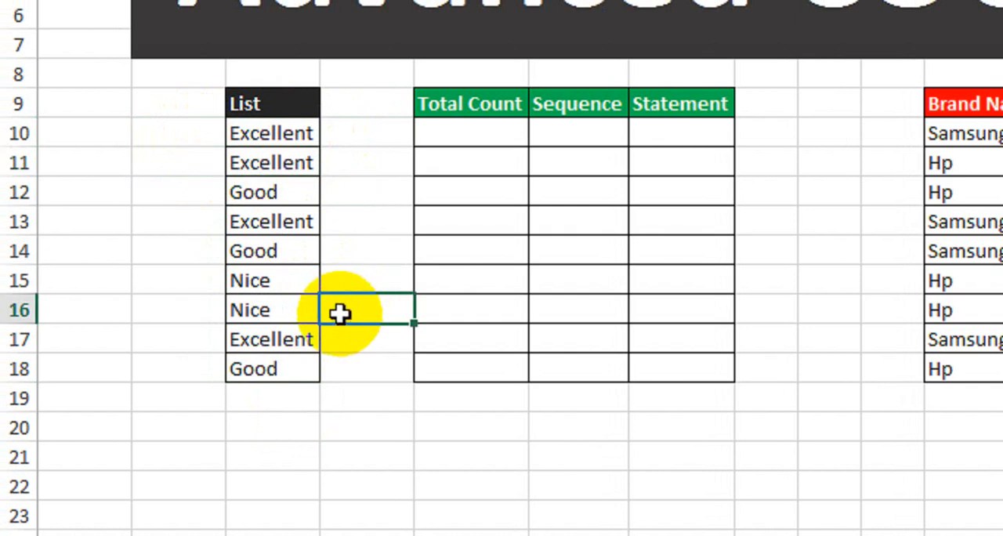
{"action": "left_click", "coordinate": [470, 133]}
{"action": "left_click_drag", "start_coordinate": [491, 107], "coordinate": [669, 393]}
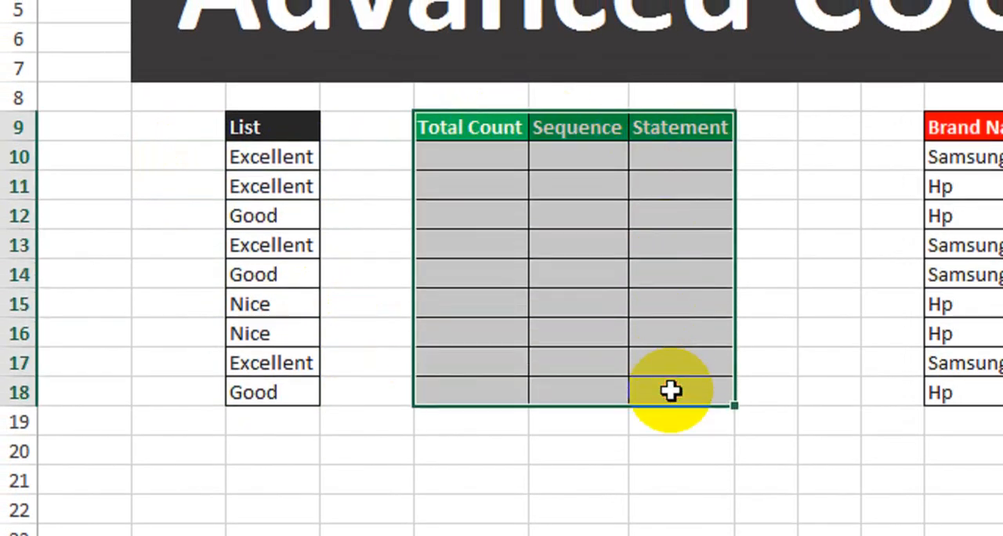
{"action": "left_click_drag", "start_coordinate": [468, 127], "coordinate": [484, 392]}
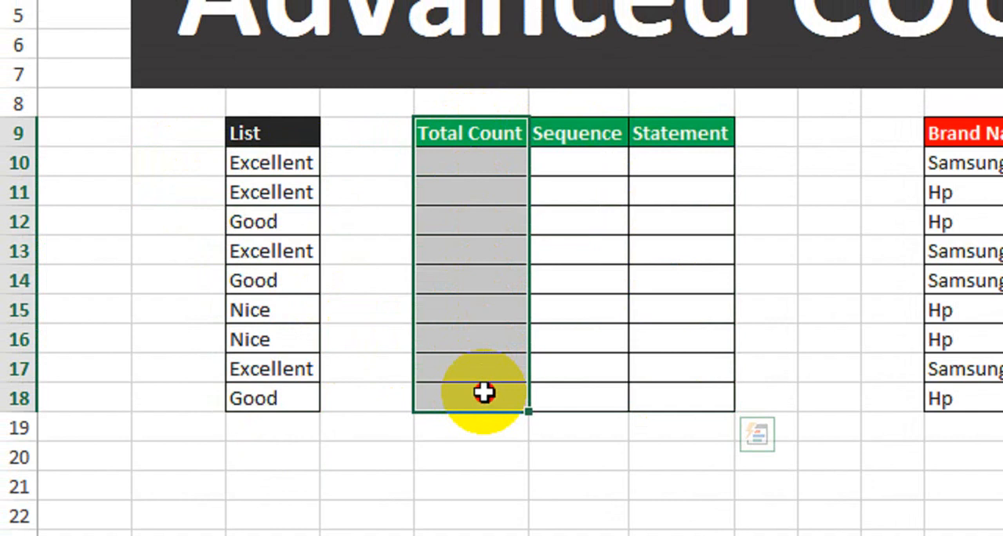
{"action": "left_click_drag", "start_coordinate": [587, 135], "coordinate": [594, 398]}
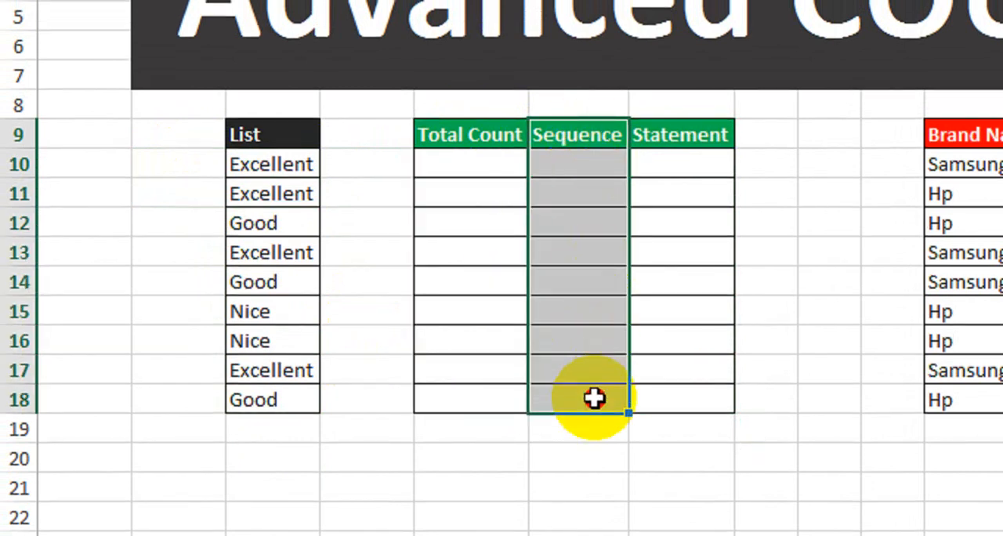
{"action": "left_click_drag", "start_coordinate": [704, 134], "coordinate": [686, 399]}
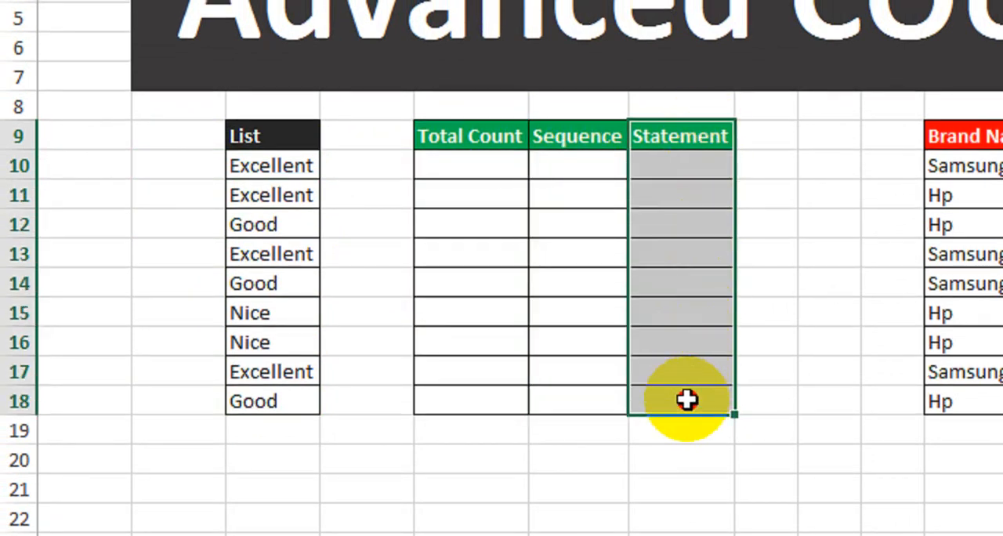
Step: Enter =COUNTIFS($C$10:$C$18,C10) in cell E10 to count how often the first List entry occurs
{"action": "left_click", "coordinate": [449, 154]}
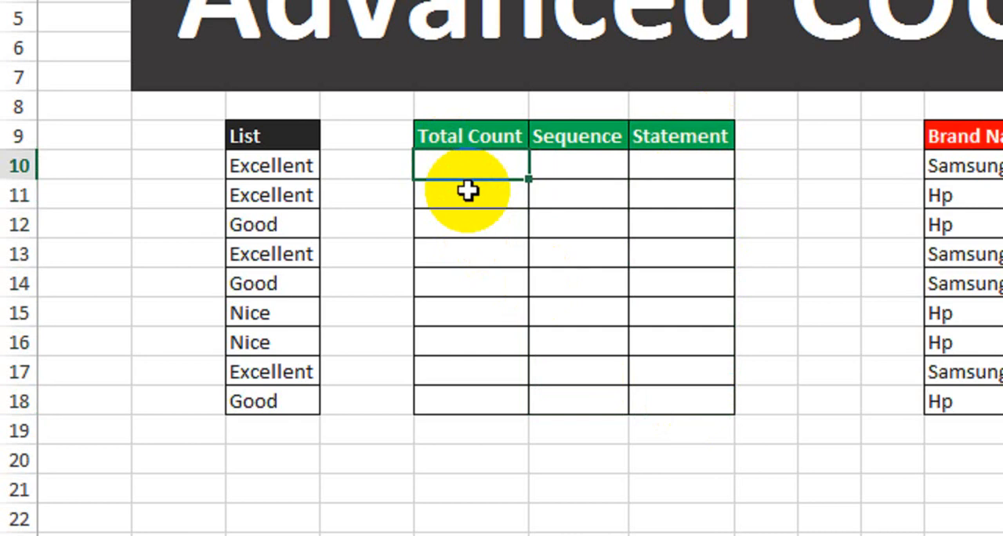
{"action": "type", "text": "=cou"}
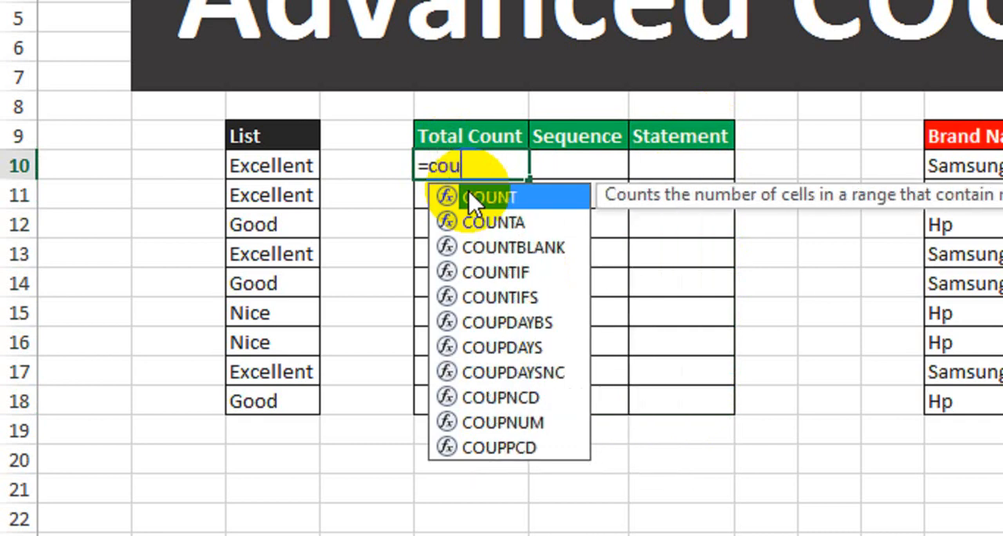
{"action": "type", "text": "nt"}
{"action": "key", "text": "Down"}
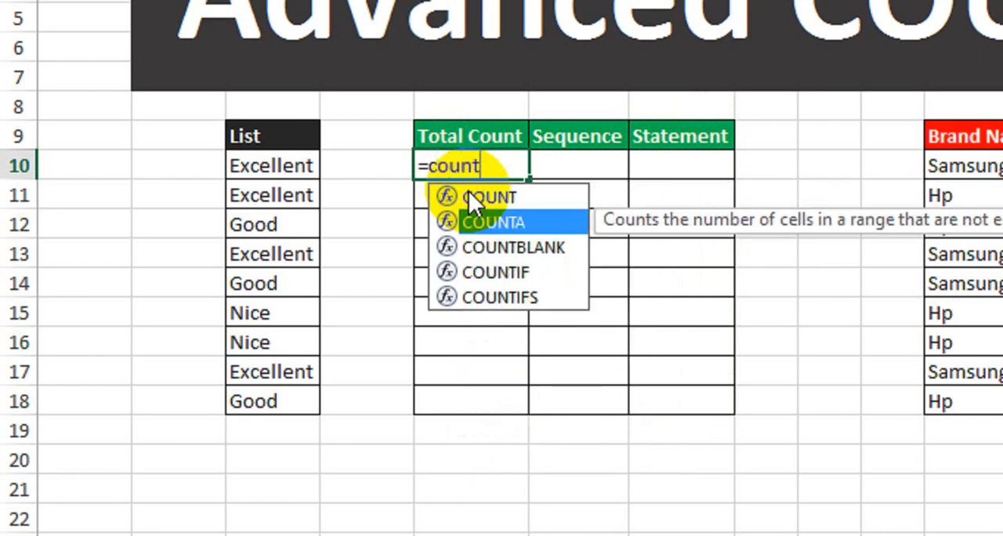
{"action": "key", "text": "Down"}
{"action": "key", "text": "Down"}
{"action": "key", "text": "Down"}
{"action": "key", "text": "Tab"}
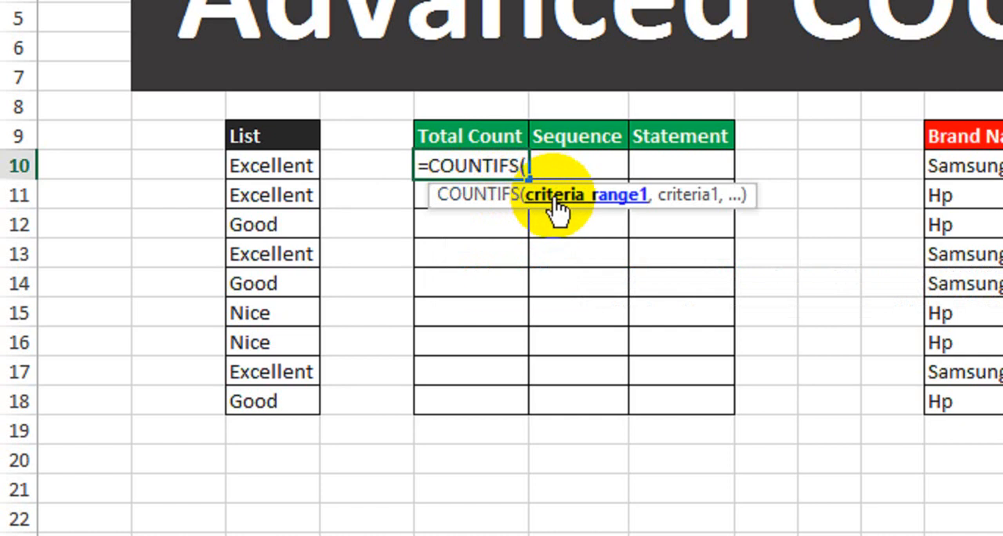
{"action": "left_click_drag", "start_coordinate": [278, 164], "coordinate": [269, 399]}
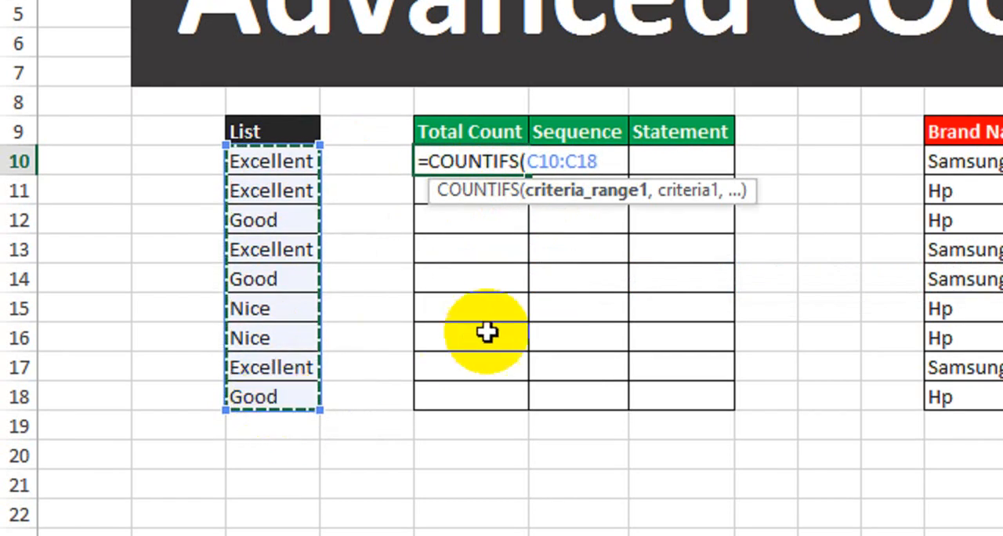
{"action": "key", "text": "F4"}
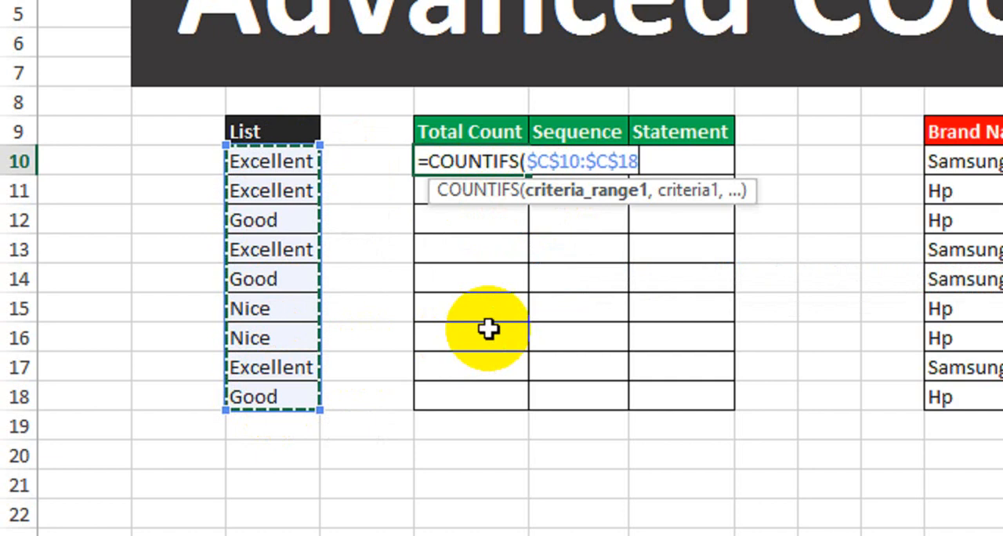
{"action": "type", "text": ","}
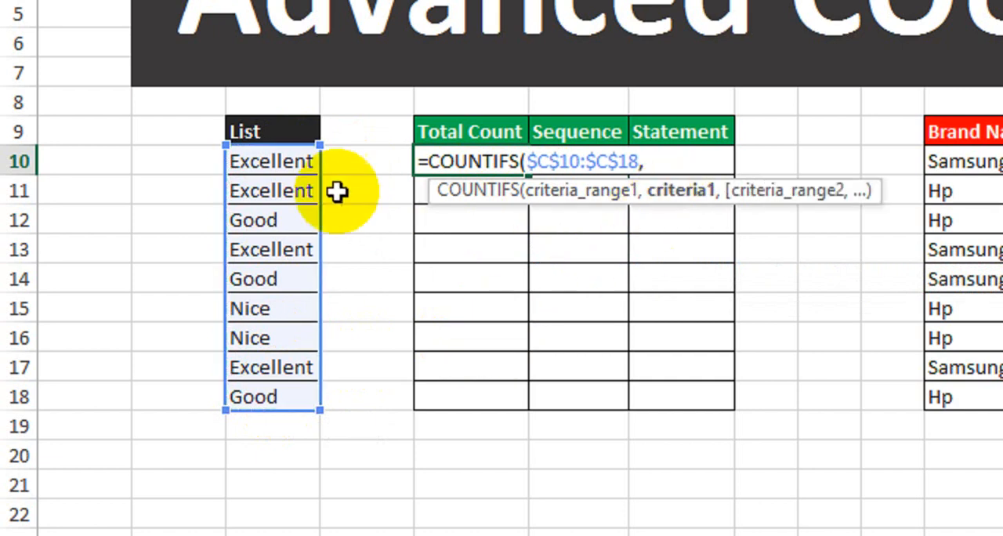
{"action": "left_click", "coordinate": [278, 161]}
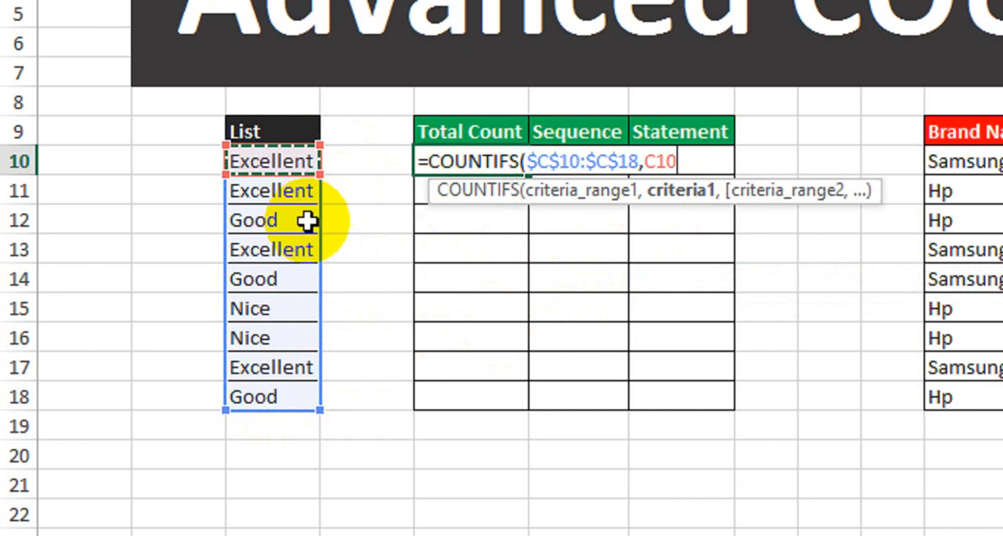
{"action": "type", "text": ")"}
{"action": "key", "text": "Return"}
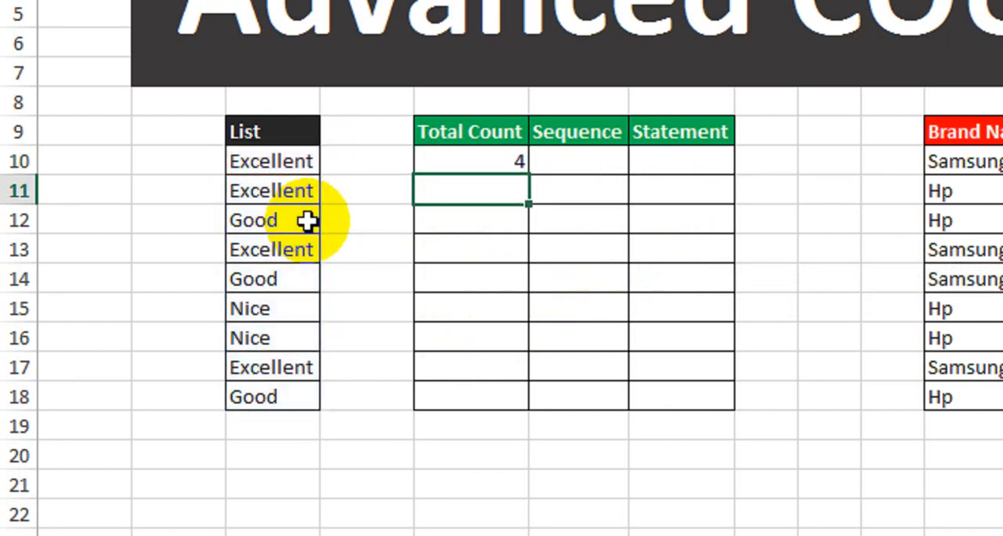
Step: Check the E10 count against each Excellent entry in the List column
{"action": "left_click", "coordinate": [444, 161]}
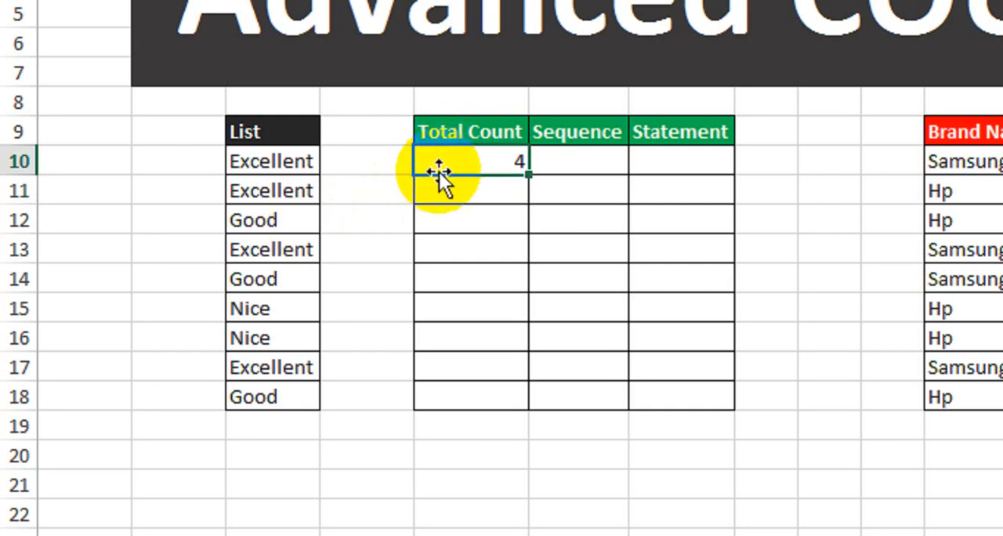
{"action": "left_click", "coordinate": [292, 161]}
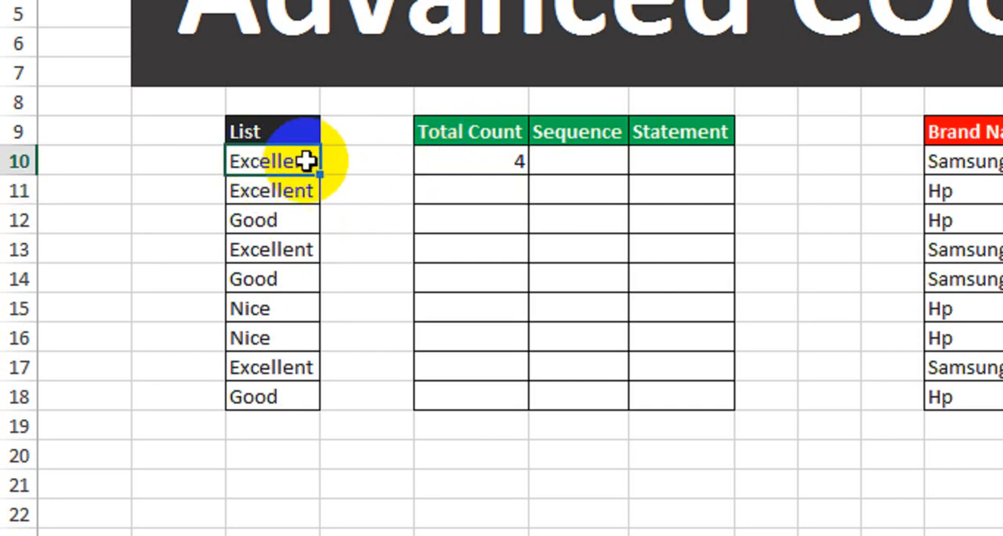
{"action": "left_click_drag", "start_coordinate": [282, 133], "coordinate": [291, 394]}
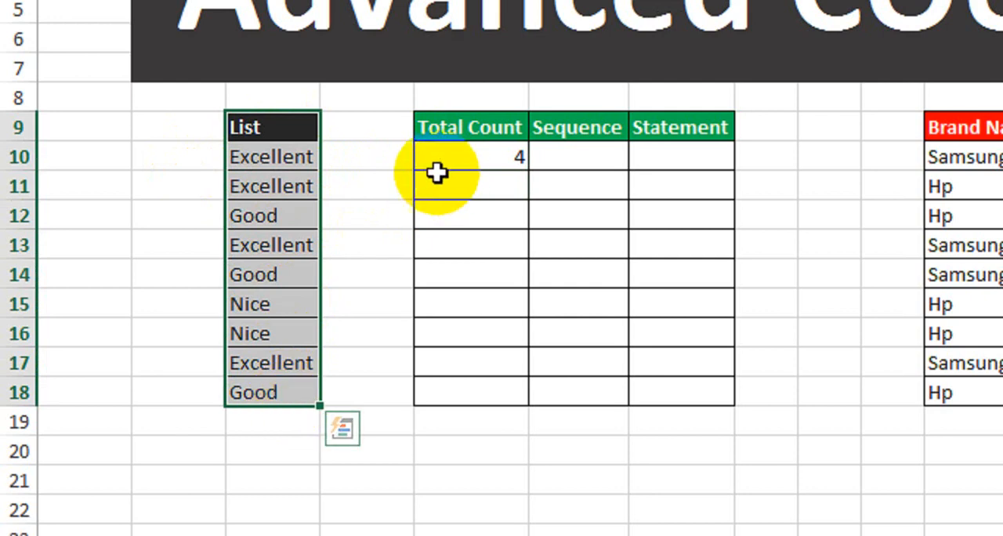
{"action": "left_click", "coordinate": [278, 157]}
{"action": "left_click", "coordinate": [282, 191]}
{"action": "left_click", "coordinate": [290, 243]}
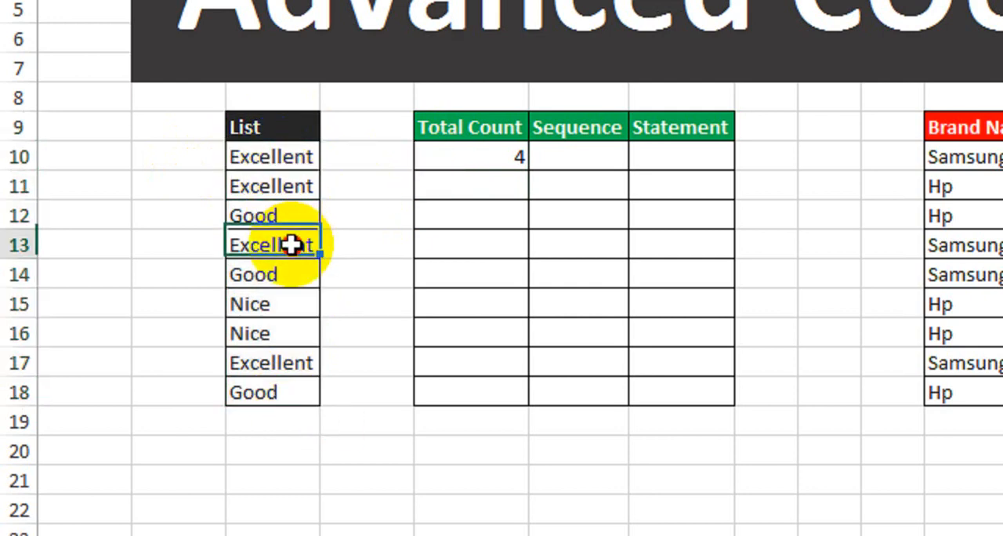
{"action": "left_click", "coordinate": [296, 362]}
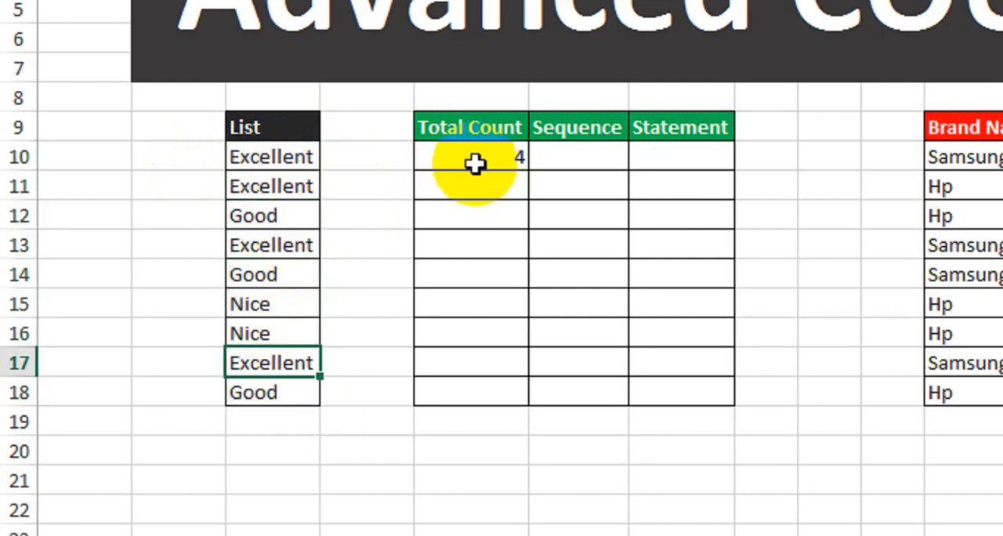
Step: Fill the COUNTIFS formula from E10 down through E18 in the Total Count column
{"action": "left_click", "coordinate": [478, 161]}
{"action": "left_click_drag", "start_coordinate": [528, 171], "coordinate": [522, 406]}
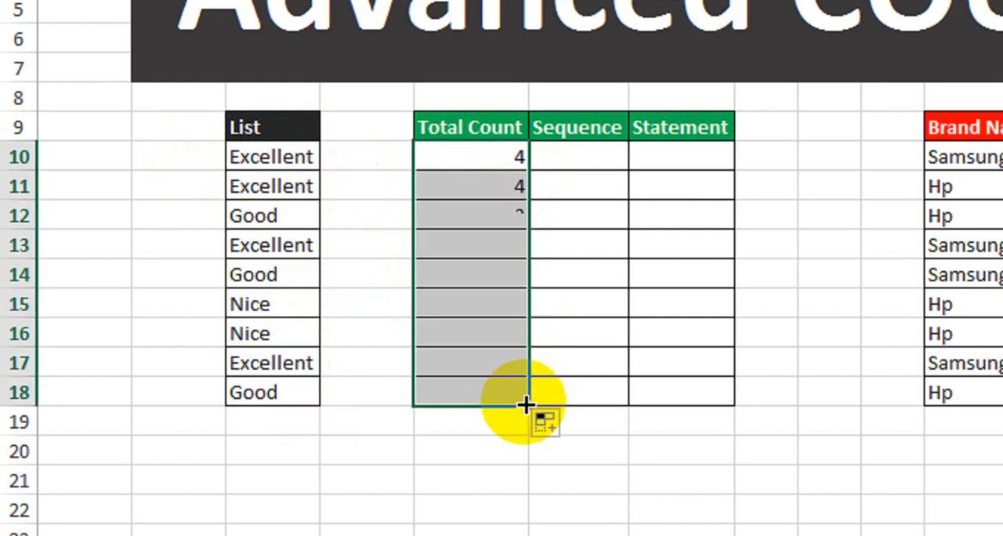
{"action": "left_click", "coordinate": [438, 190]}
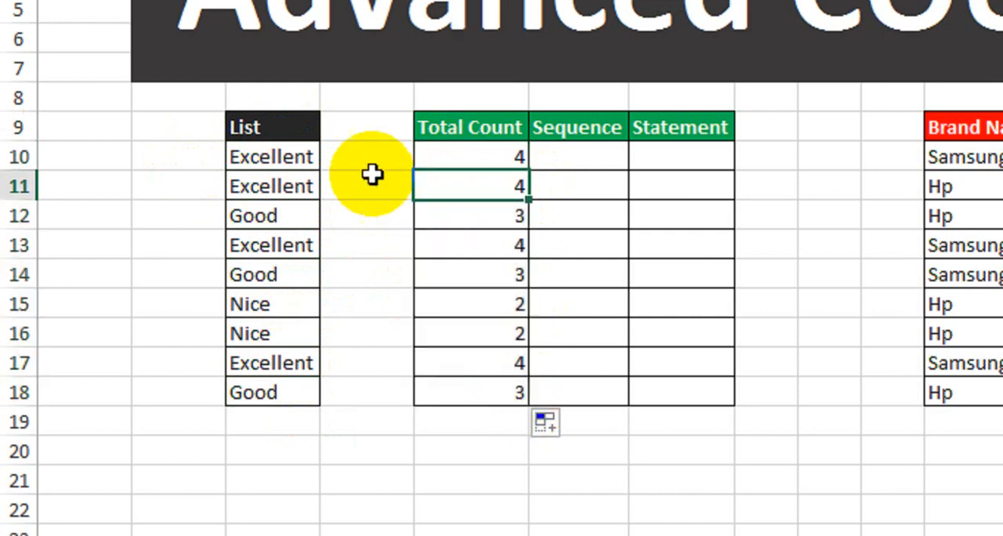
Step: Compare the first Excellent and Good entries in the List with their Total Count values
{"action": "left_click", "coordinate": [282, 156]}
{"action": "left_click", "coordinate": [439, 149]}
{"action": "left_click", "coordinate": [281, 159]}
{"action": "left_click", "coordinate": [280, 188]}
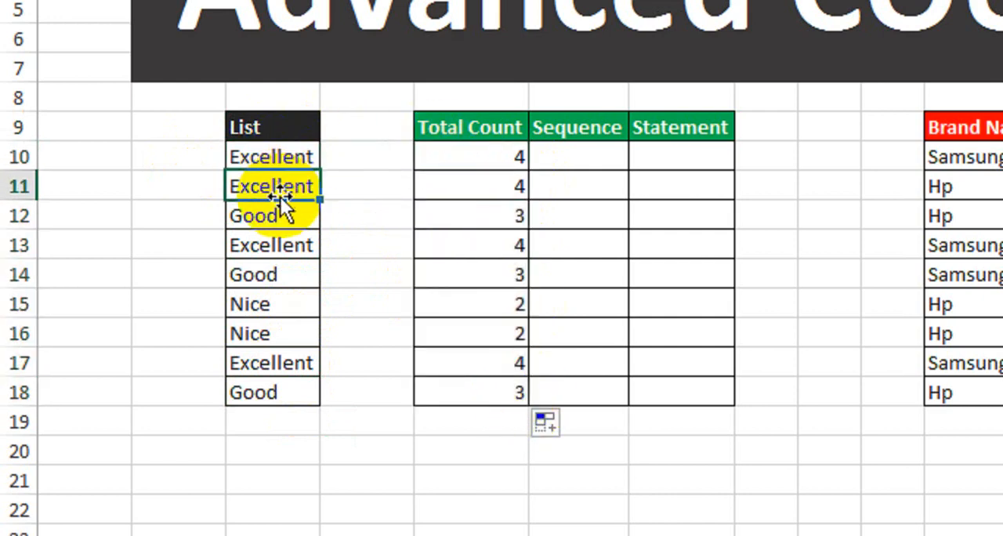
{"action": "left_click", "coordinate": [287, 161]}
{"action": "left_click", "coordinate": [291, 188]}
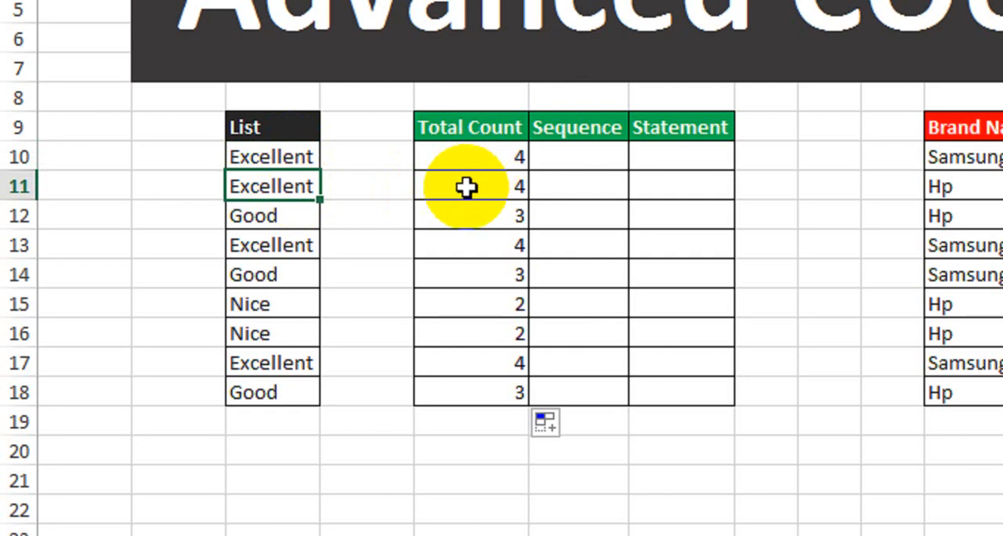
{"action": "left_click", "coordinate": [298, 223]}
{"action": "left_click_drag", "start_coordinate": [310, 225], "coordinate": [464, 221]}
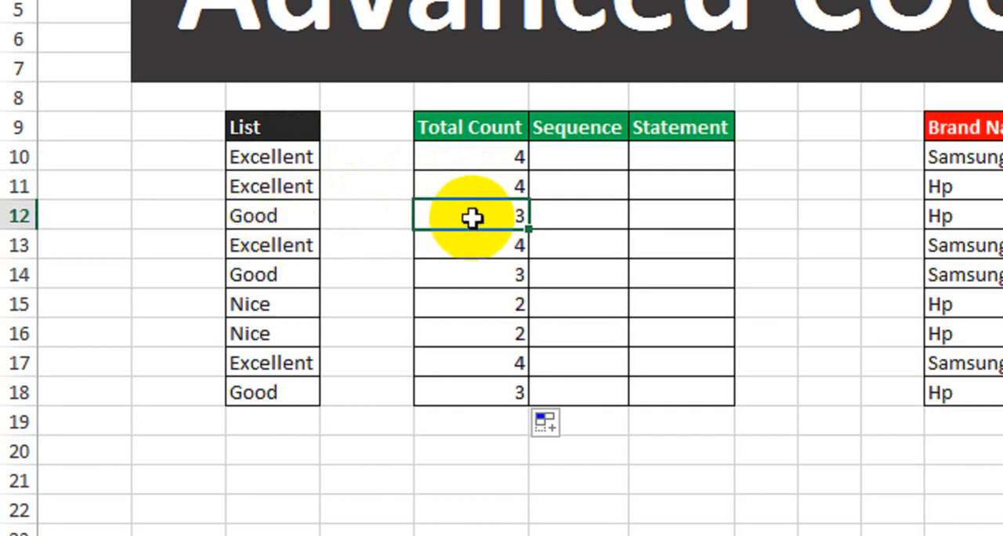
Step: Compare each Good entry in the List with its value in the Total Count column
{"action": "left_click", "coordinate": [269, 217]}
{"action": "left_click", "coordinate": [298, 276]}
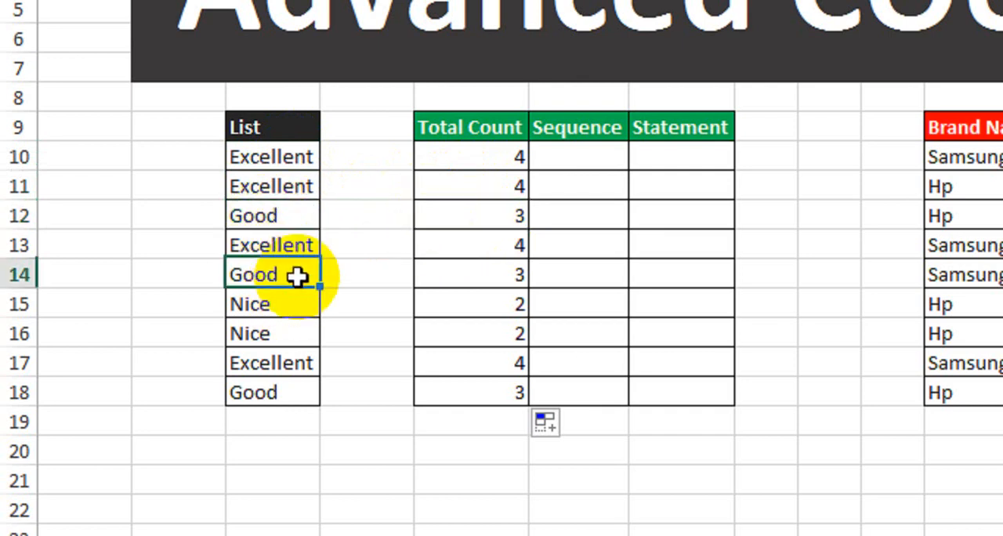
{"action": "left_click", "coordinate": [287, 396]}
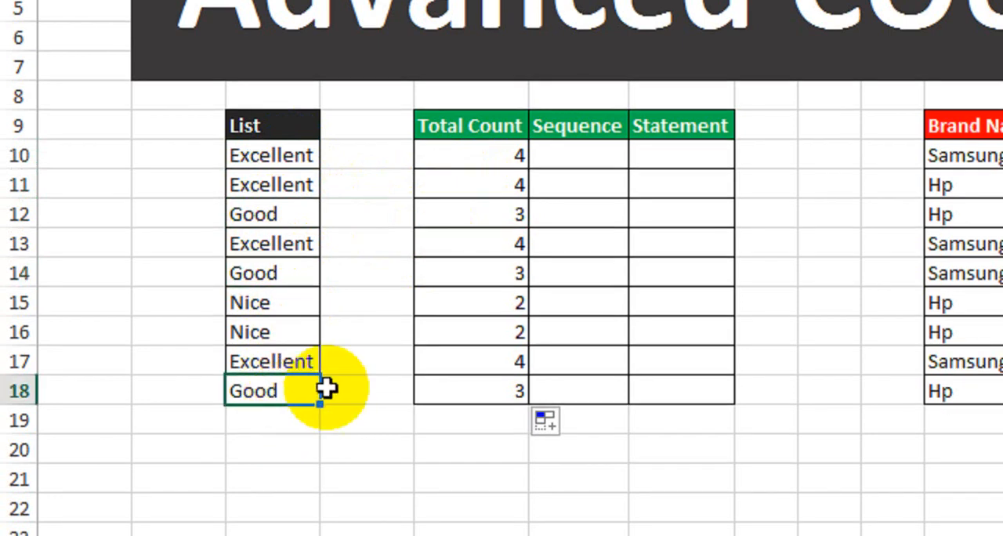
{"action": "left_click", "coordinate": [462, 276]}
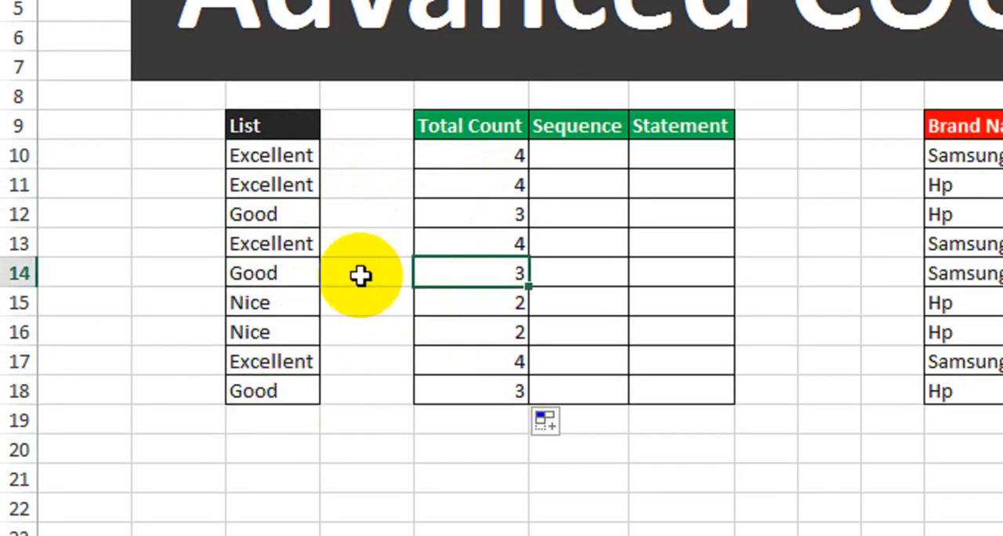
{"action": "left_click_drag", "start_coordinate": [263, 274], "coordinate": [419, 282]}
{"action": "left_click_drag", "start_coordinate": [298, 392], "coordinate": [452, 391]}
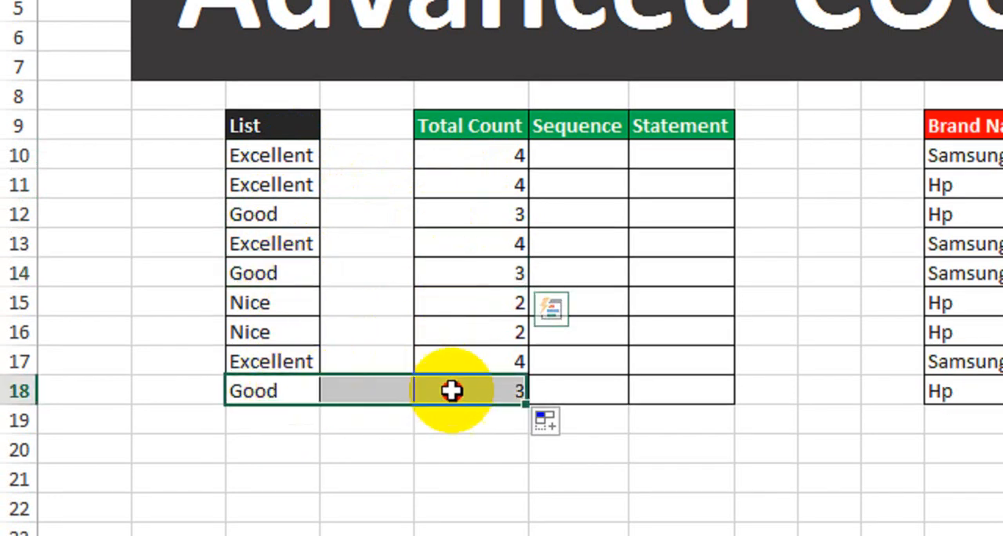
Step: Compare both Nice entries with their Total Count values and review the filled Total Count column
{"action": "left_click", "coordinate": [273, 309]}
{"action": "left_click", "coordinate": [448, 299]}
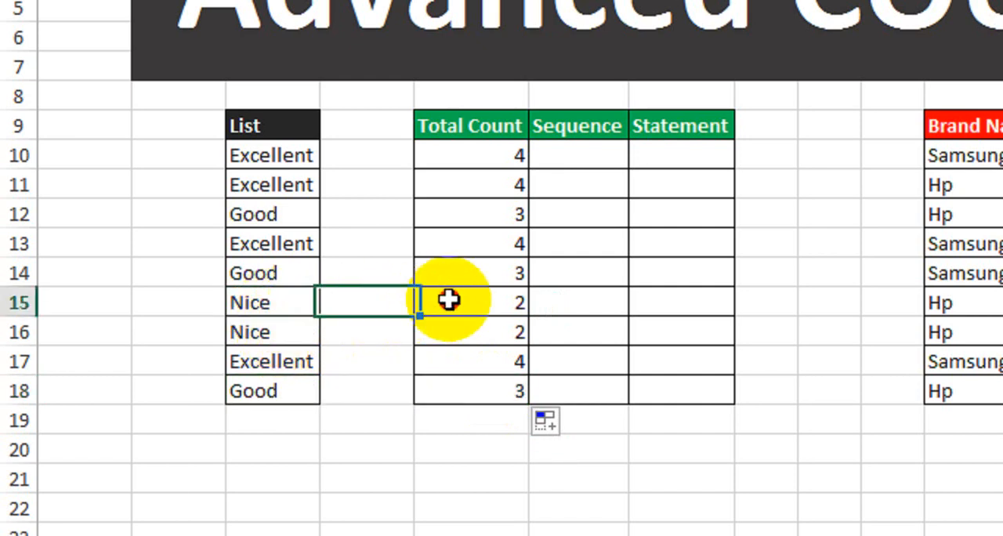
{"action": "left_click", "coordinate": [271, 313]}
{"action": "left_click", "coordinate": [303, 327]}
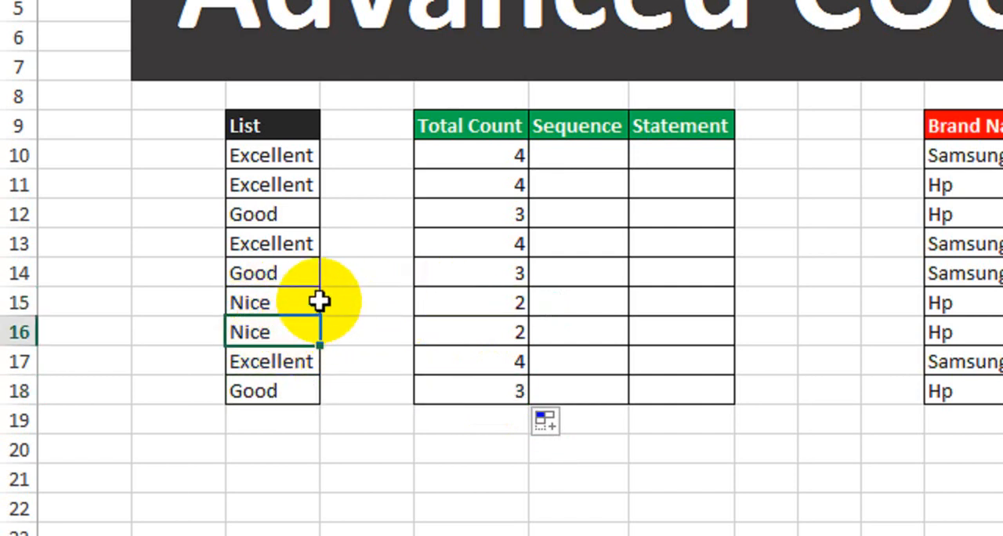
{"action": "left_click_drag", "start_coordinate": [317, 301], "coordinate": [462, 306]}
{"action": "left_click_drag", "start_coordinate": [284, 333], "coordinate": [447, 336]}
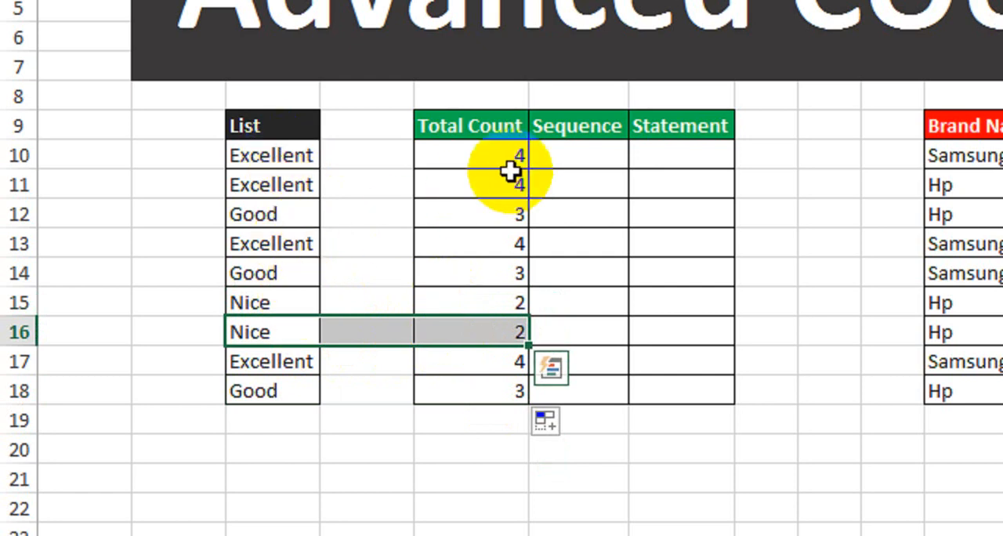
{"action": "left_click", "coordinate": [476, 154]}
{"action": "left_click_drag", "start_coordinate": [476, 154], "coordinate": [468, 369]}
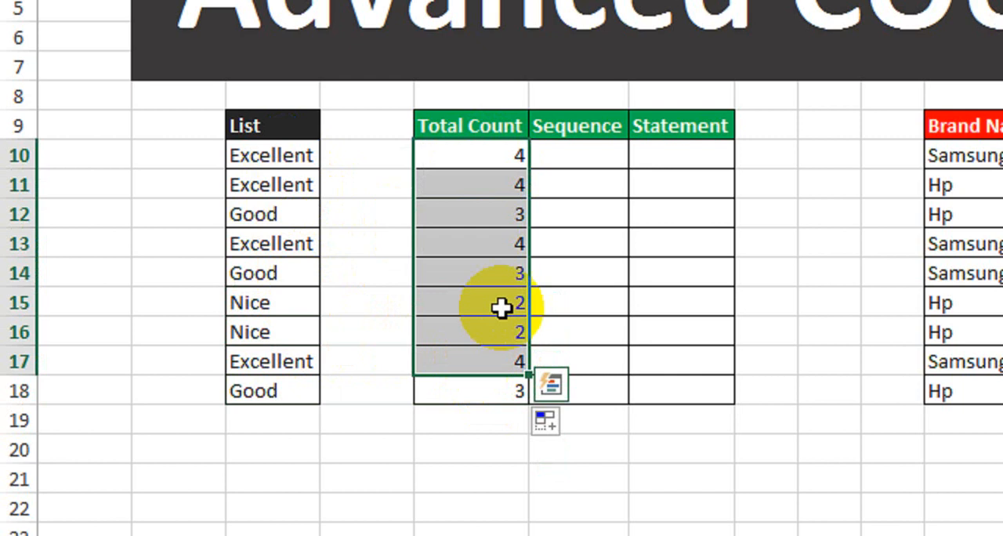
Step: Examine the List entries in rows 10 to 13 against the empty Sequence cells to work out each occurrence number
{"action": "left_click", "coordinate": [589, 154]}
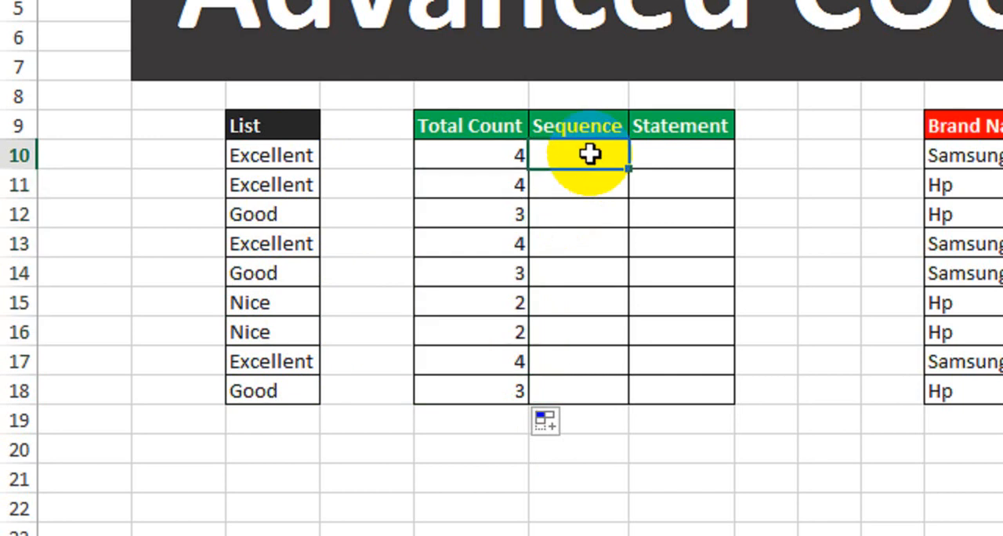
{"action": "left_click", "coordinate": [288, 164]}
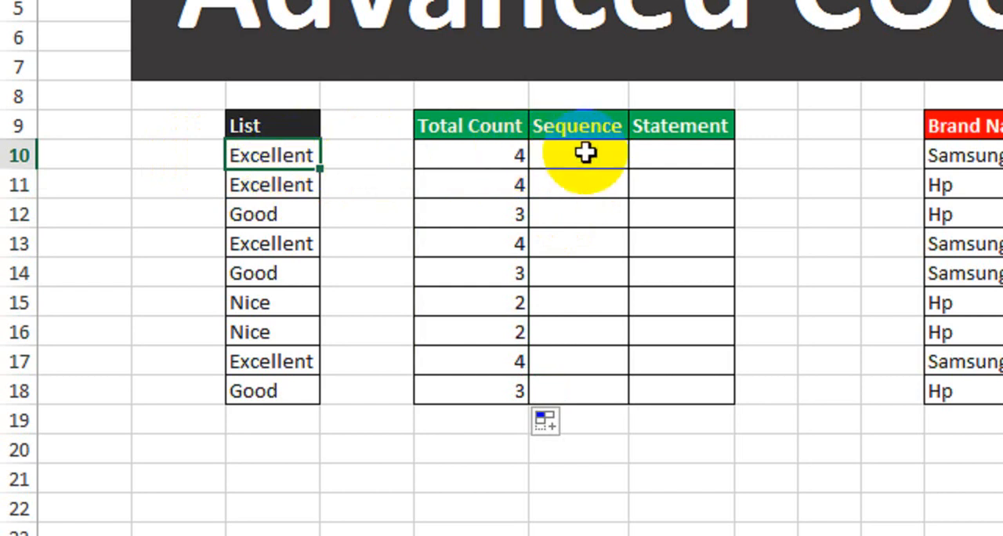
{"action": "left_click", "coordinate": [295, 186]}
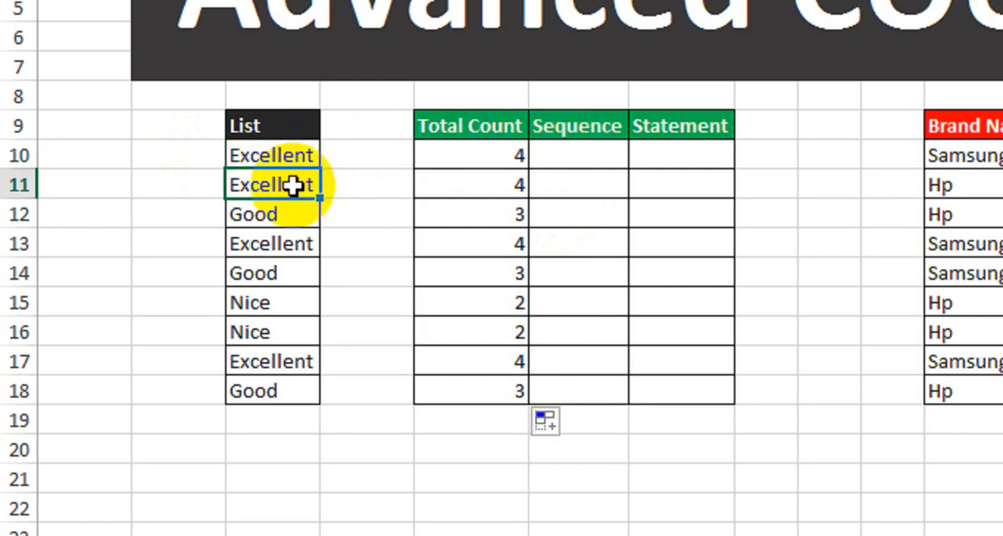
{"action": "left_click", "coordinate": [502, 195]}
{"action": "left_click", "coordinate": [578, 188]}
{"action": "left_click", "coordinate": [305, 218]}
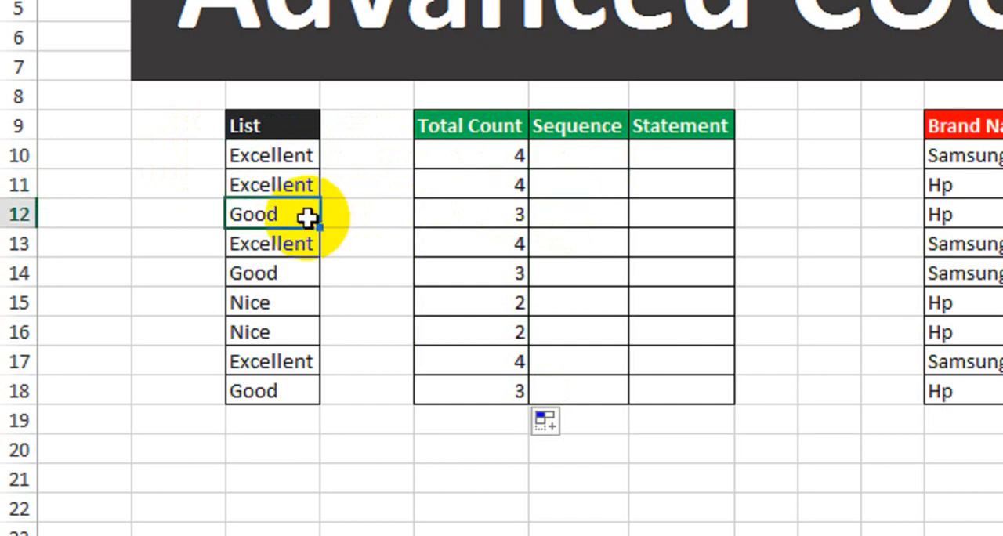
{"action": "left_click", "coordinate": [408, 218]}
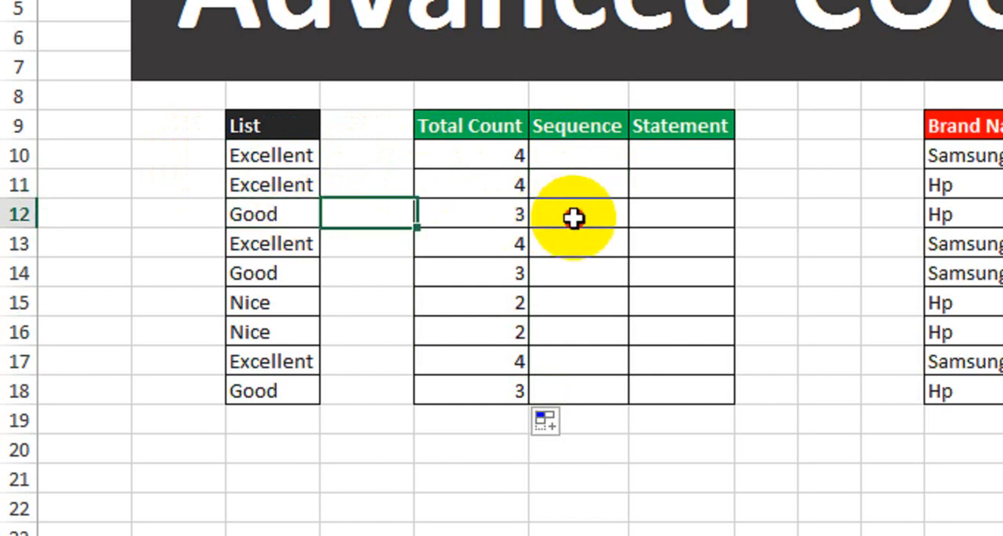
{"action": "left_click", "coordinate": [571, 217]}
{"action": "left_click", "coordinate": [292, 243]}
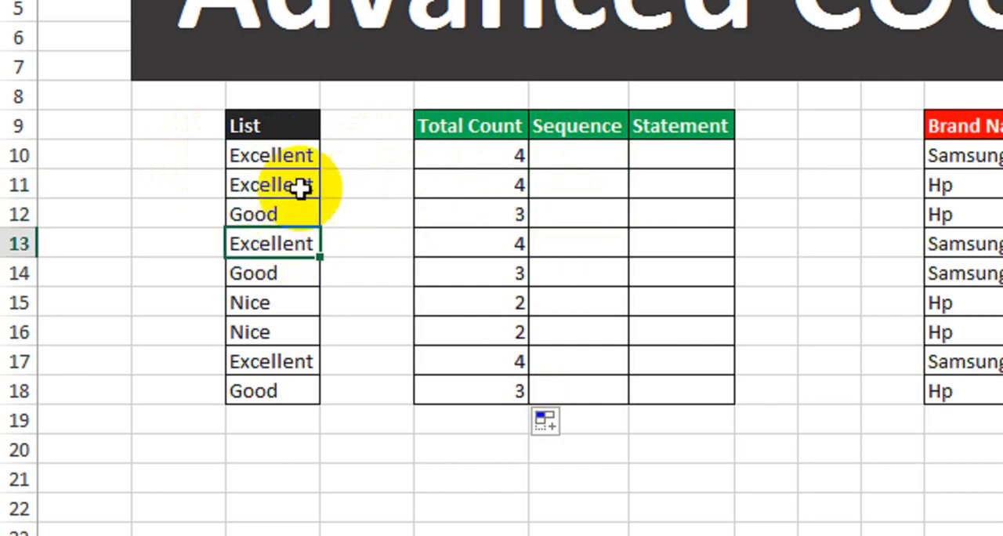
{"action": "left_click", "coordinate": [566, 244]}
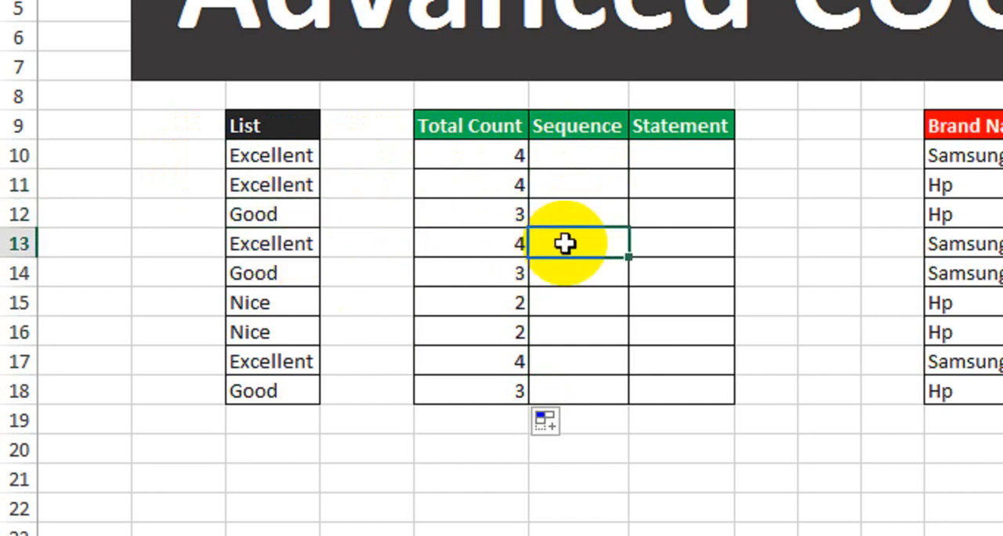
Step: Start a COUNTIFS formula in cell F10 of the Sequence column with C10:C10 as the criteria range
{"action": "left_click", "coordinate": [586, 160]}
{"action": "type", "text": "=cou"}
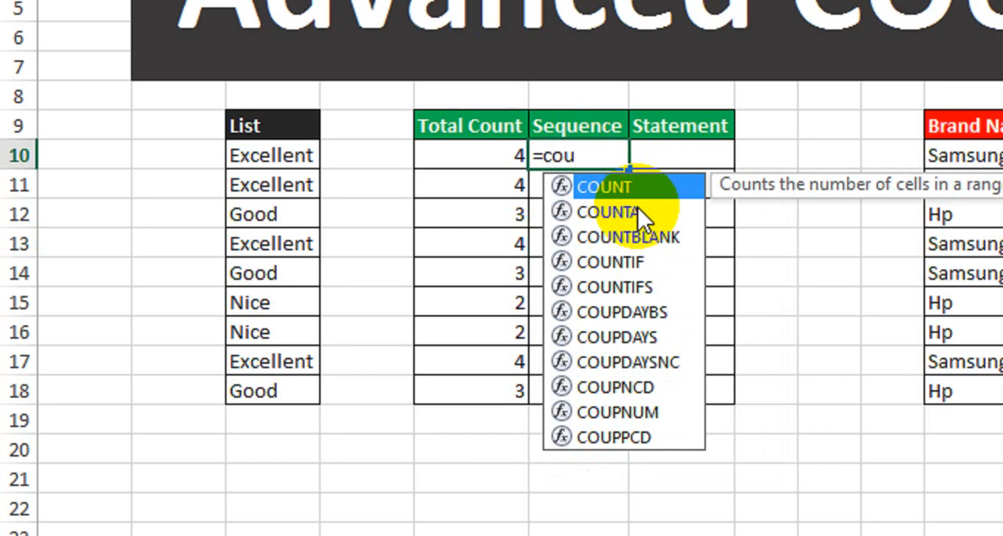
{"action": "type", "text": "nti"}
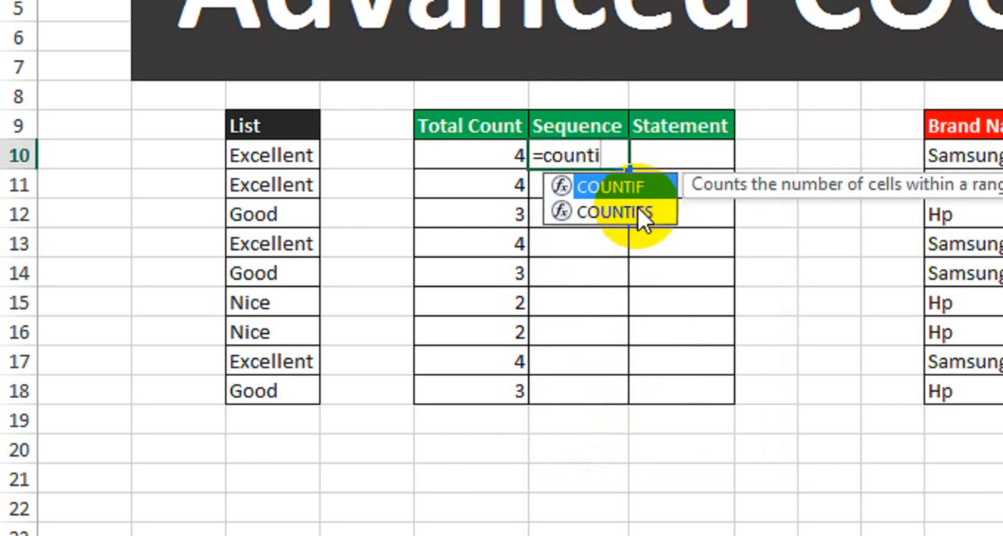
{"action": "left_click", "coordinate": [637, 207]}
{"action": "double_click", "coordinate": [637, 207]}
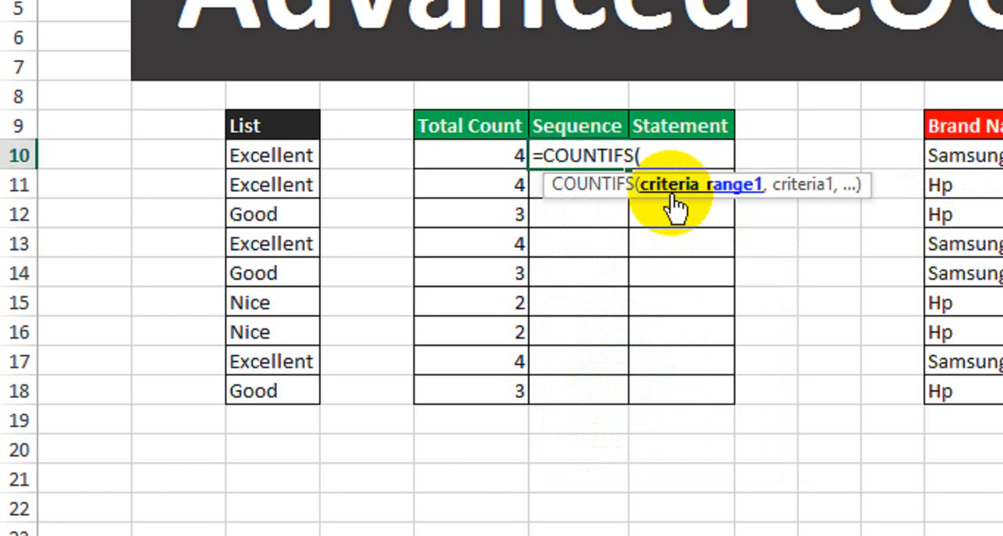
{"action": "left_click", "coordinate": [286, 160]}
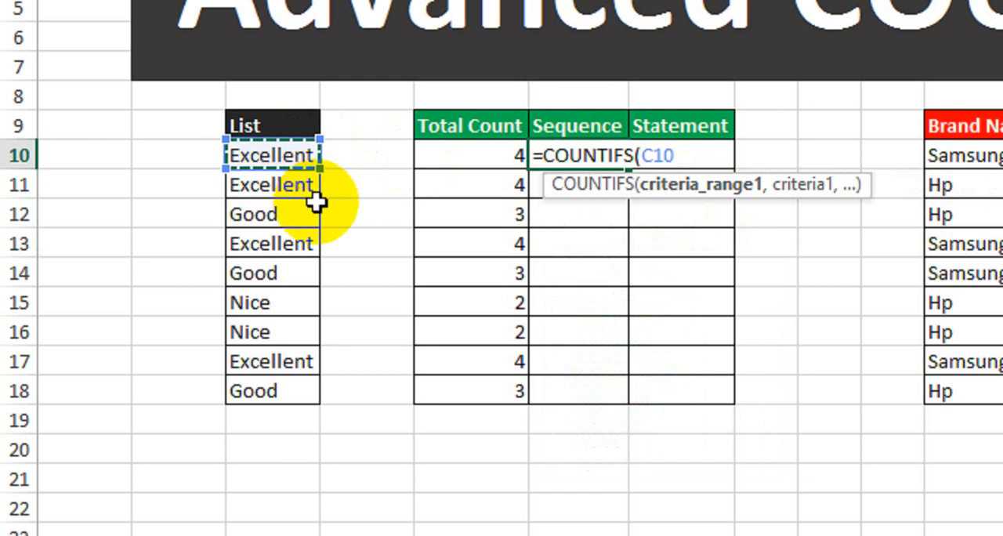
{"action": "type", "text": ":C10,"}
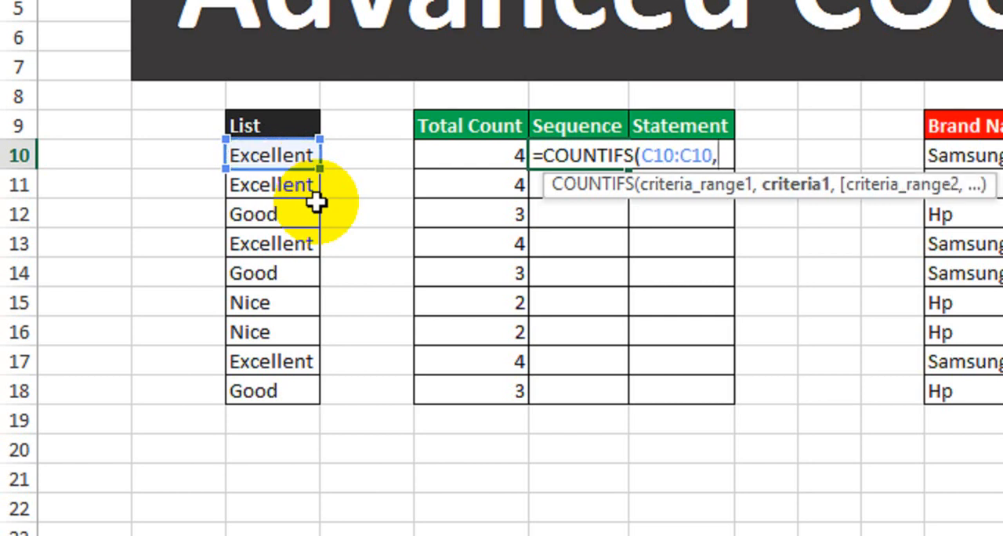
Step: Make the range's first reference absolute and add criterion C10, entering the formula as =COUNTIFS($C$10:C10,C10)
{"action": "left_click", "coordinate": [656, 156]}
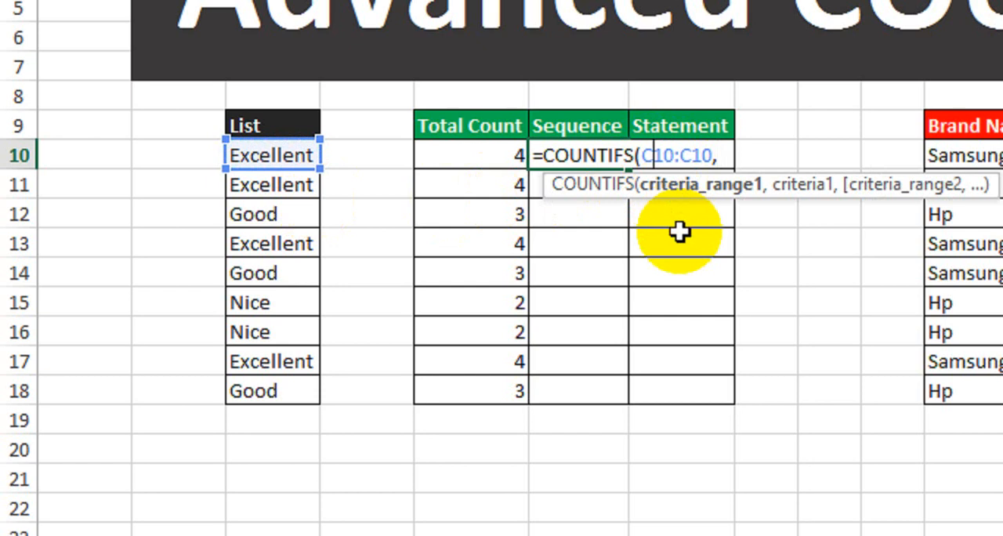
{"action": "key", "text": "F4"}
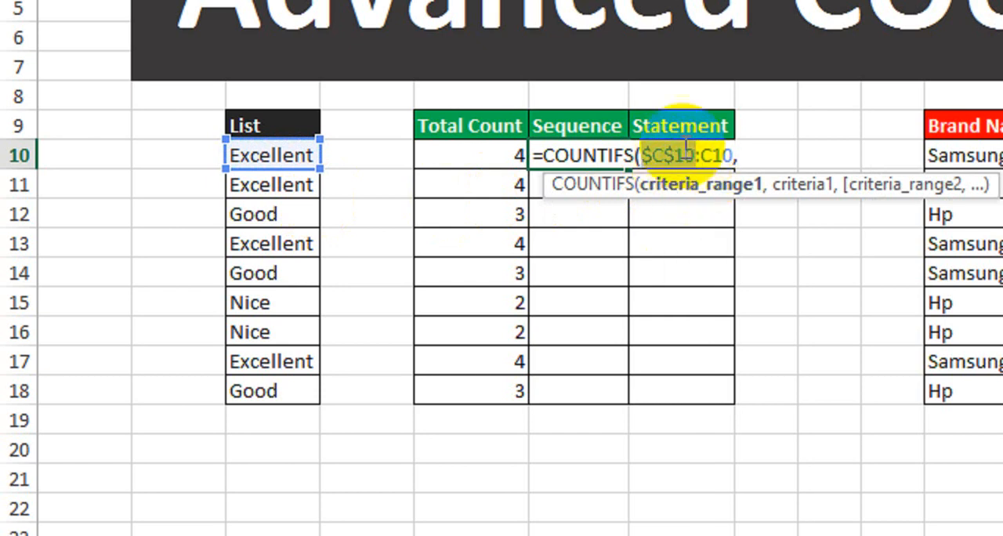
{"action": "left_click_drag", "start_coordinate": [644, 155], "coordinate": [727, 156]}
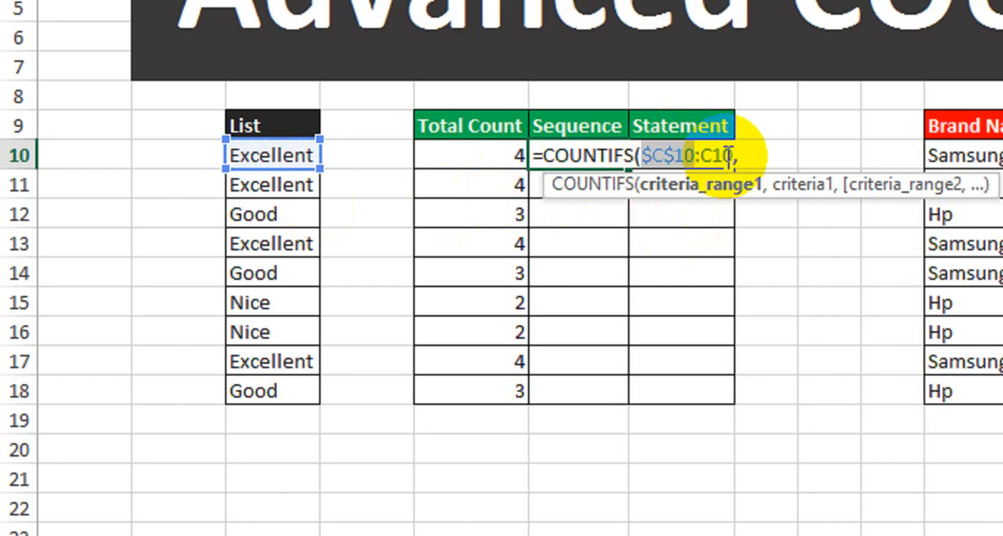
{"action": "left_click", "coordinate": [740, 155]}
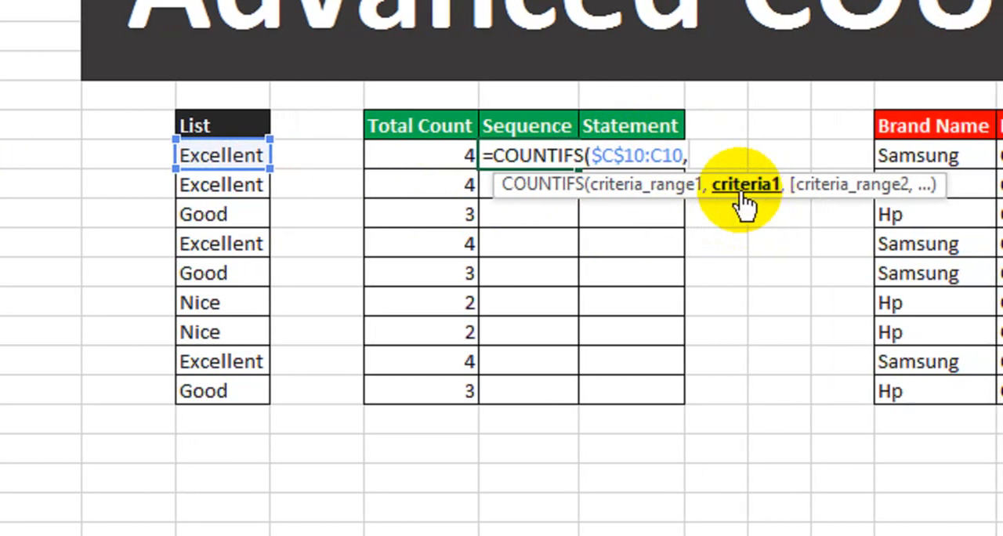
{"action": "left_click", "coordinate": [234, 155]}
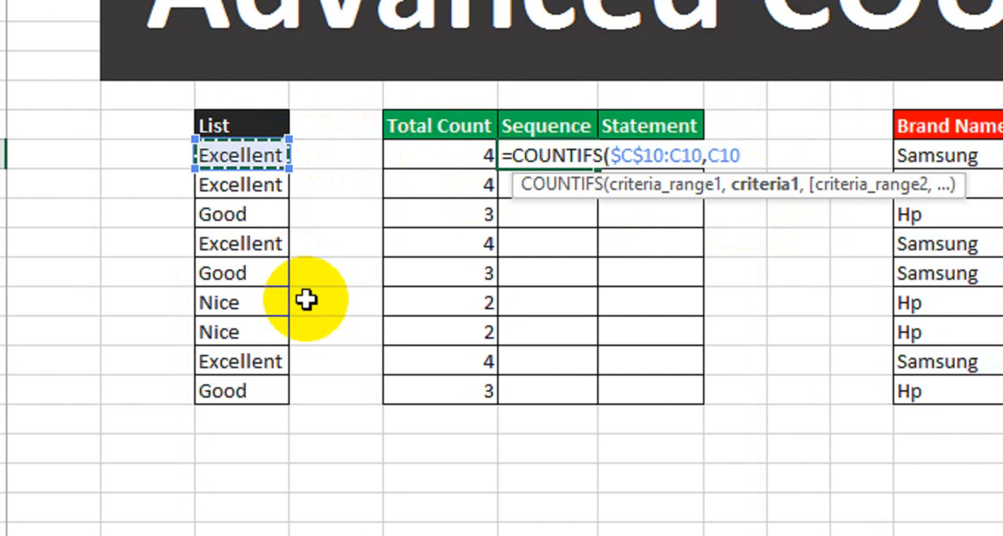
{"action": "type", "text": ")"}
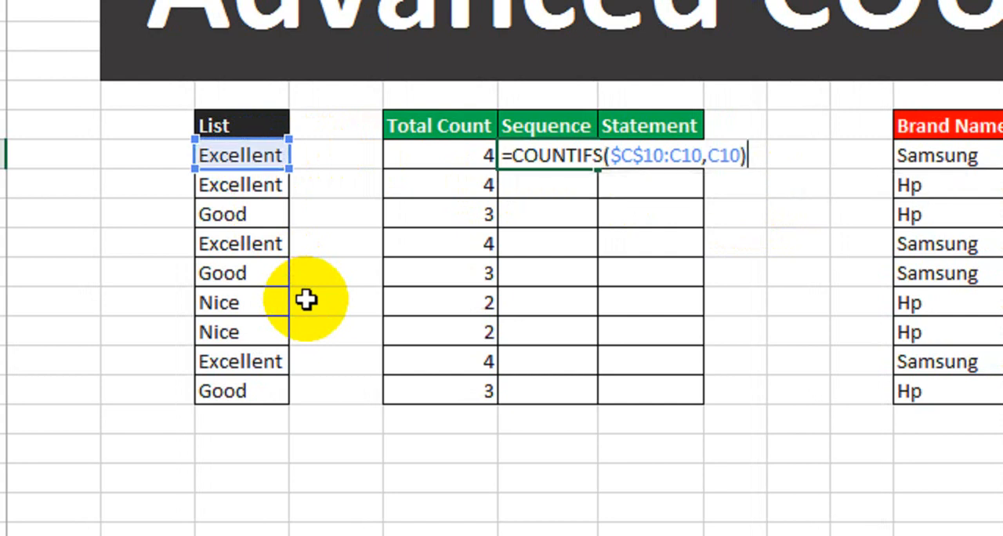
{"action": "key", "text": "Return"}
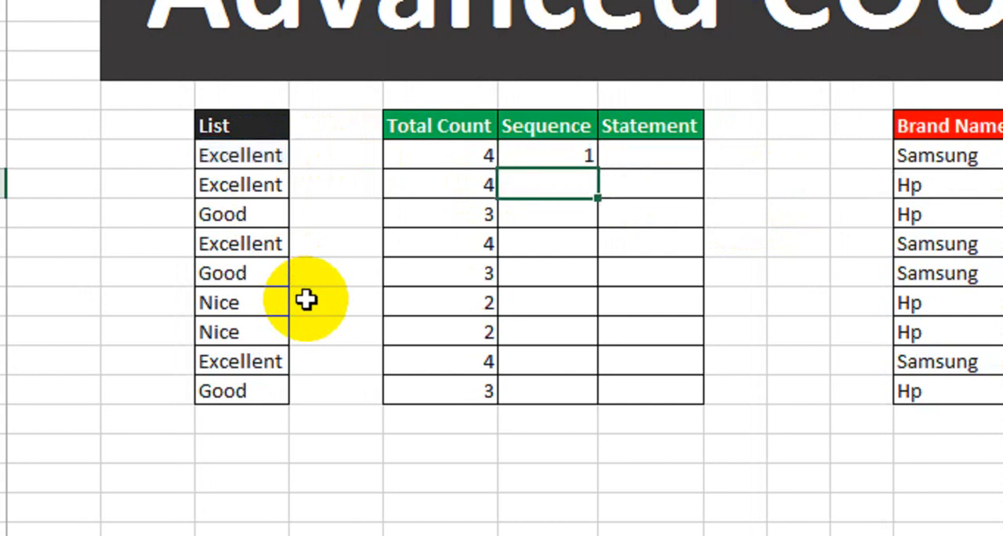
Step: Fill the running COUNTIFS formula from F10 down through F18 in the Sequence column
{"action": "left_click_drag", "start_coordinate": [264, 154], "coordinate": [239, 388]}
{"action": "left_click", "coordinate": [259, 156]}
{"action": "left_click", "coordinate": [549, 151]}
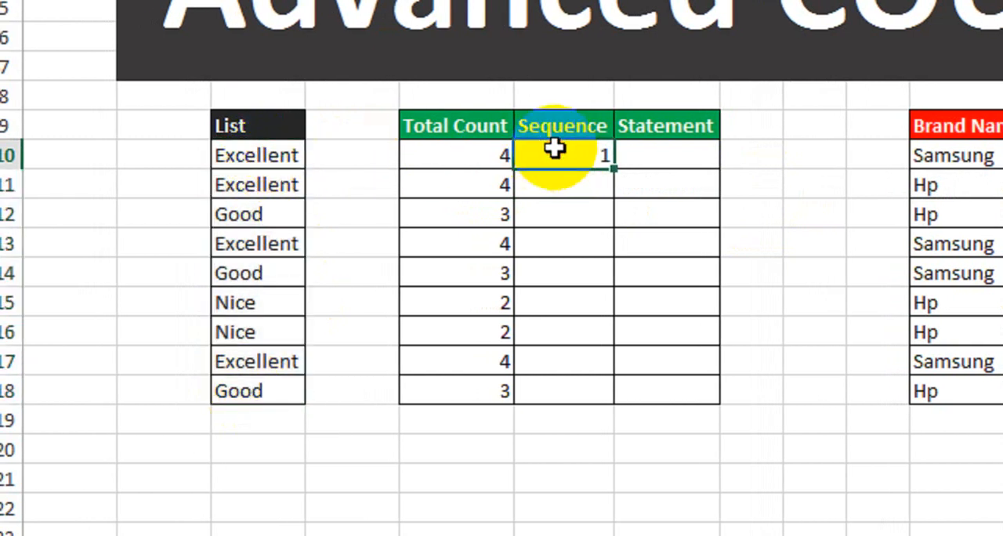
{"action": "left_click_drag", "start_coordinate": [612, 167], "coordinate": [620, 404]}
Step: Check the Sequence numbers in rows 11 to 14 against the Excellent and Good entries in the List column
{"action": "left_click", "coordinate": [564, 184]}
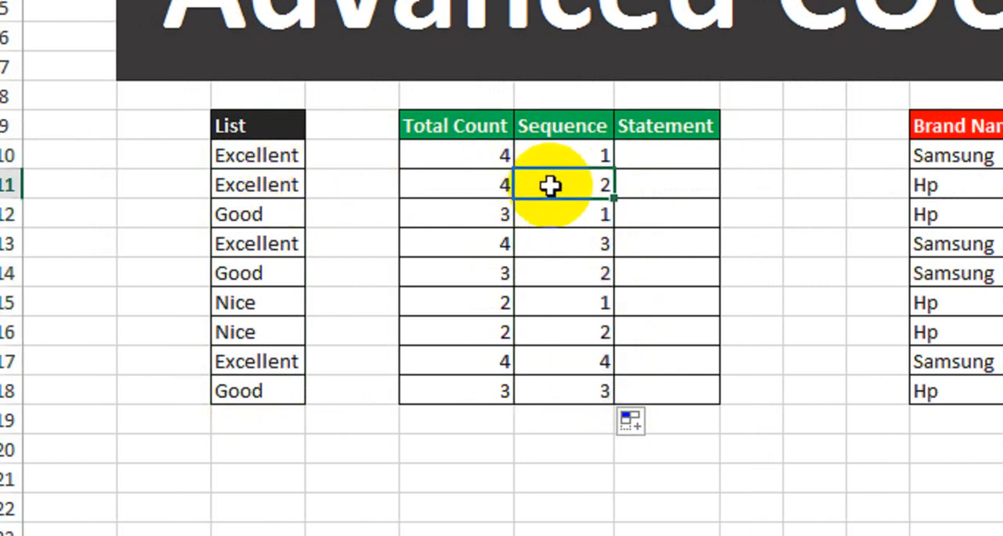
{"action": "left_click", "coordinate": [287, 214]}
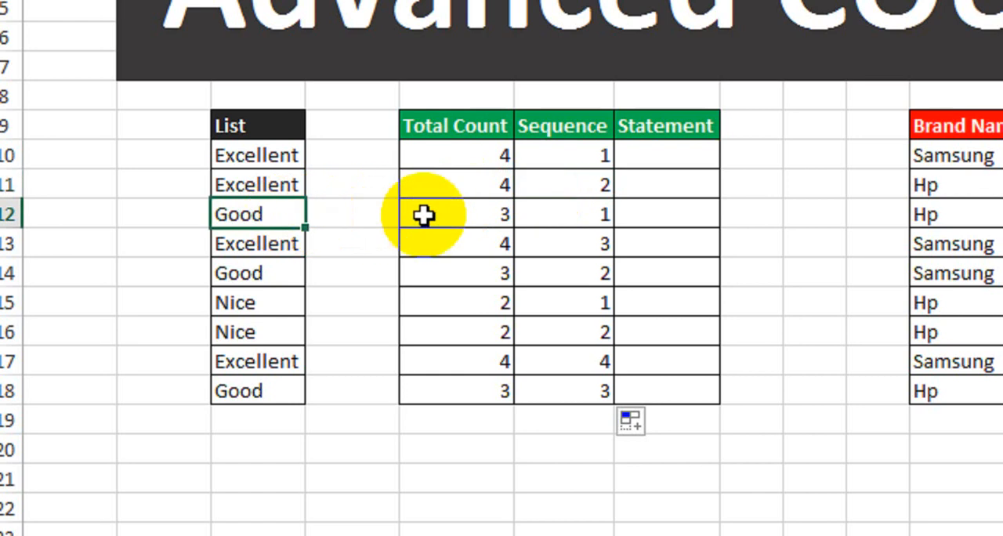
{"action": "left_click", "coordinate": [555, 214]}
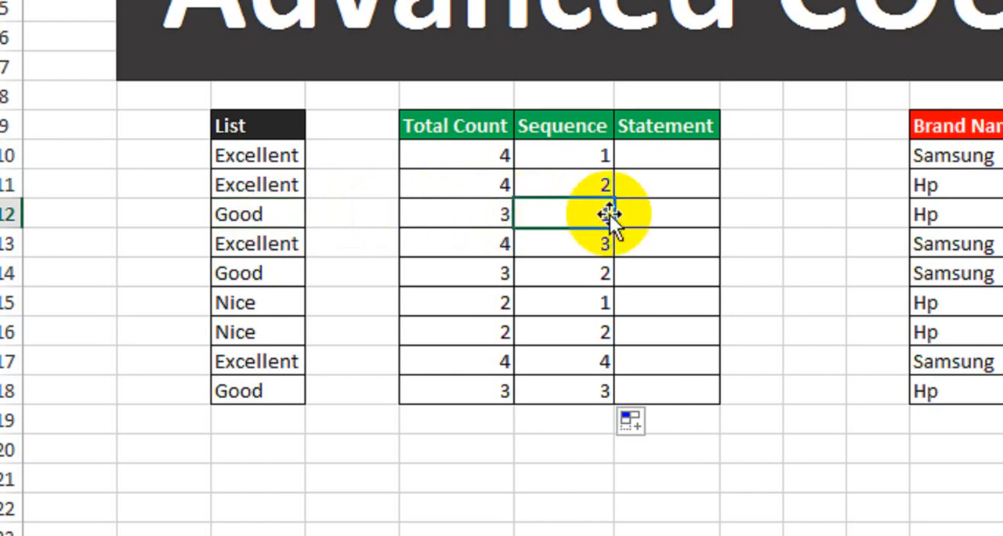
{"action": "left_click", "coordinate": [269, 249]}
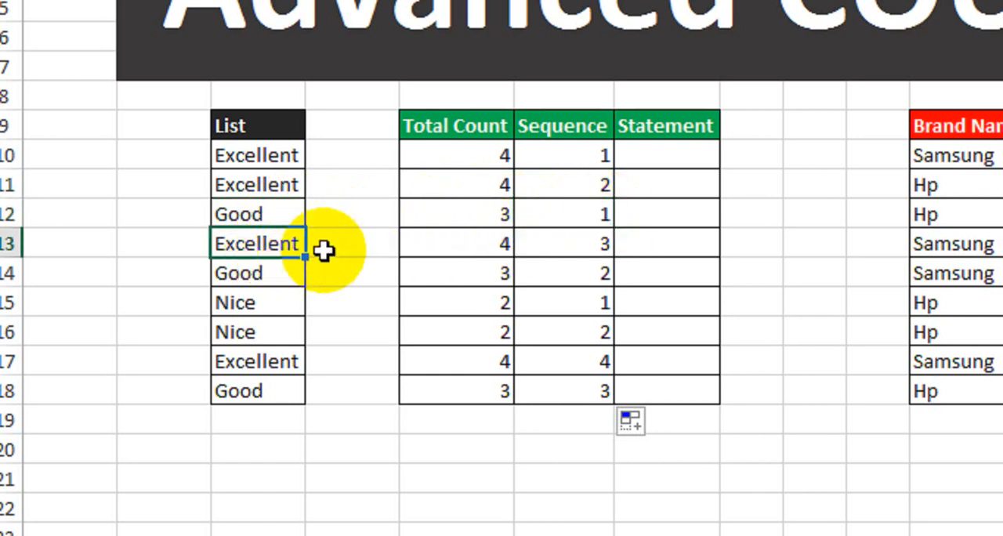
{"action": "key", "text": "Right"}
{"action": "key", "text": "Right"}
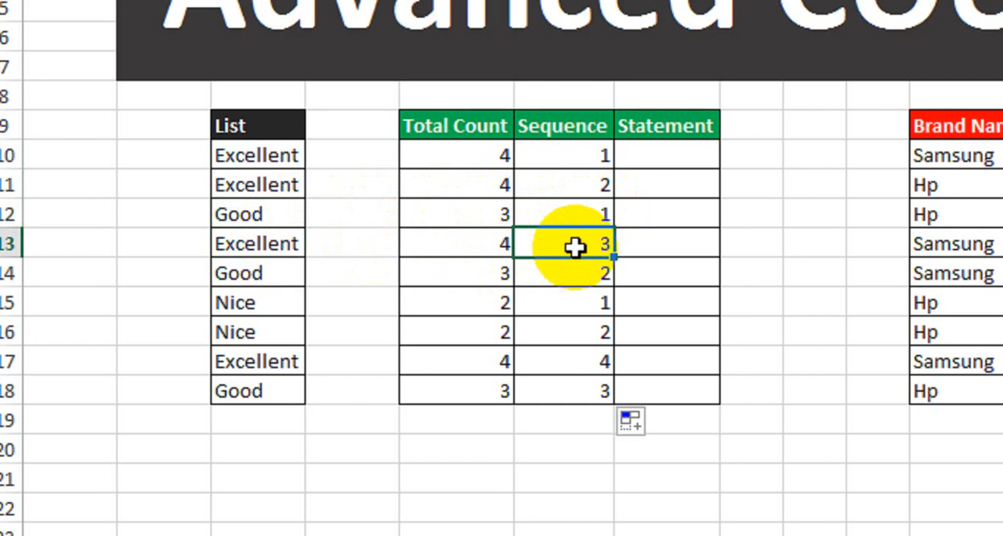
{"action": "left_click", "coordinate": [291, 185]}
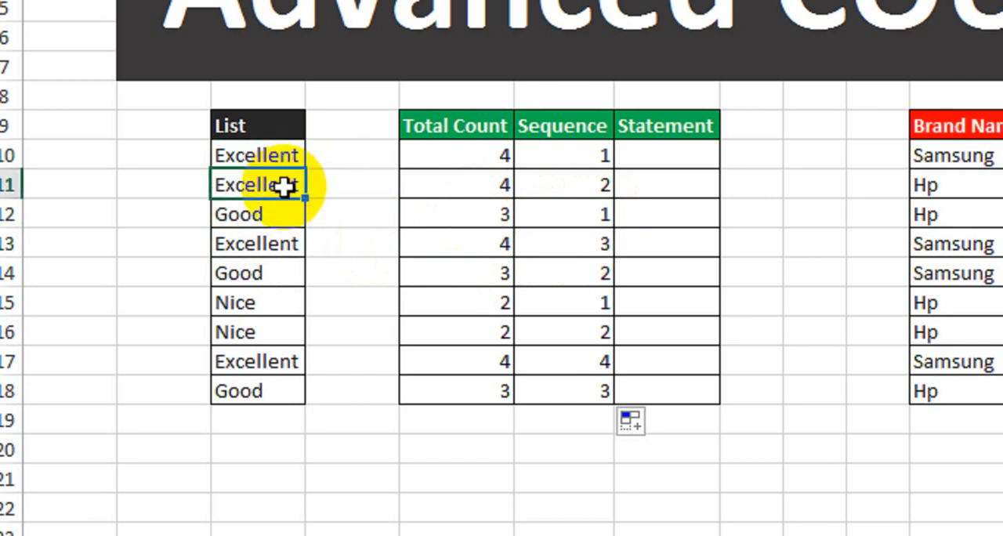
{"action": "left_click", "coordinate": [288, 274]}
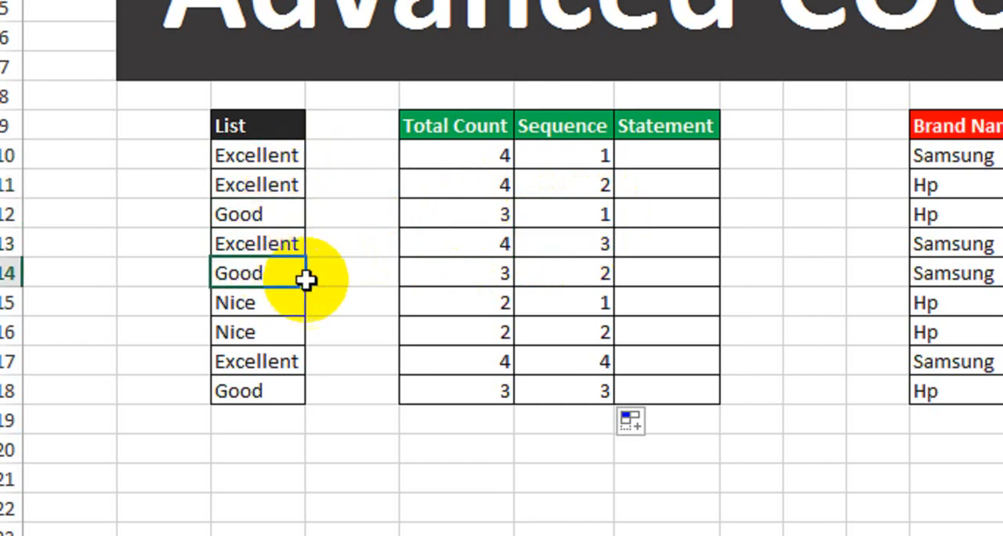
{"action": "left_click", "coordinate": [578, 274]}
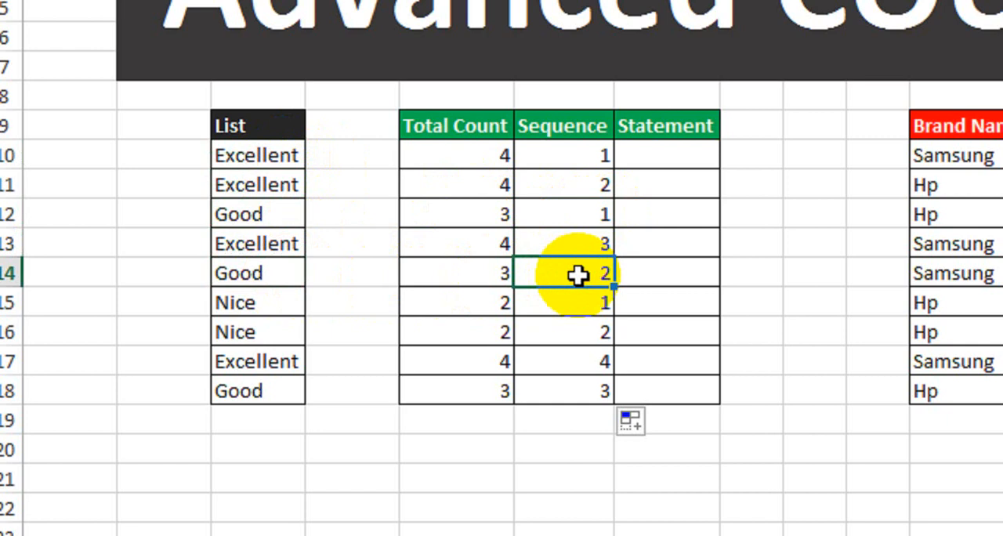
{"action": "left_click", "coordinate": [284, 214]}
{"action": "left_click", "coordinate": [544, 217]}
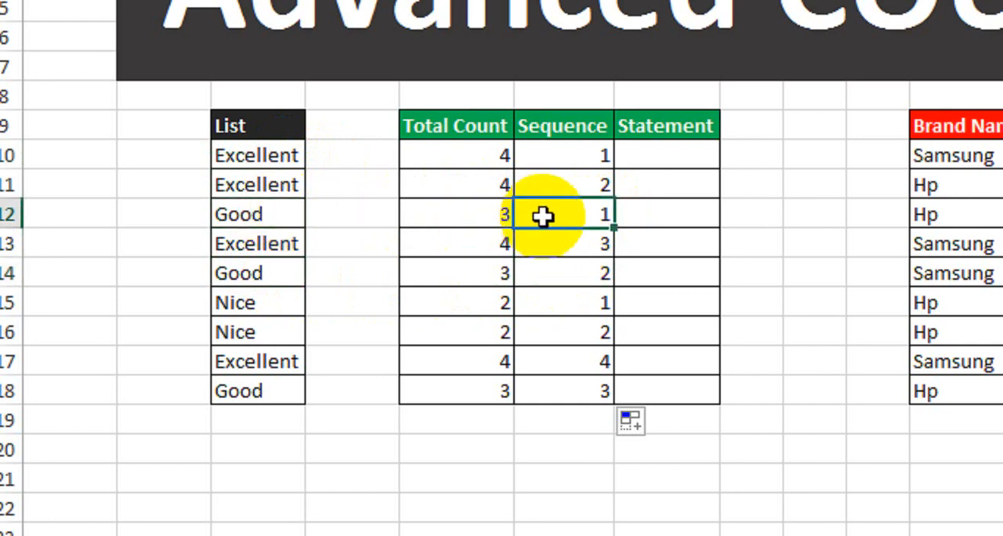
{"action": "left_click", "coordinate": [548, 274]}
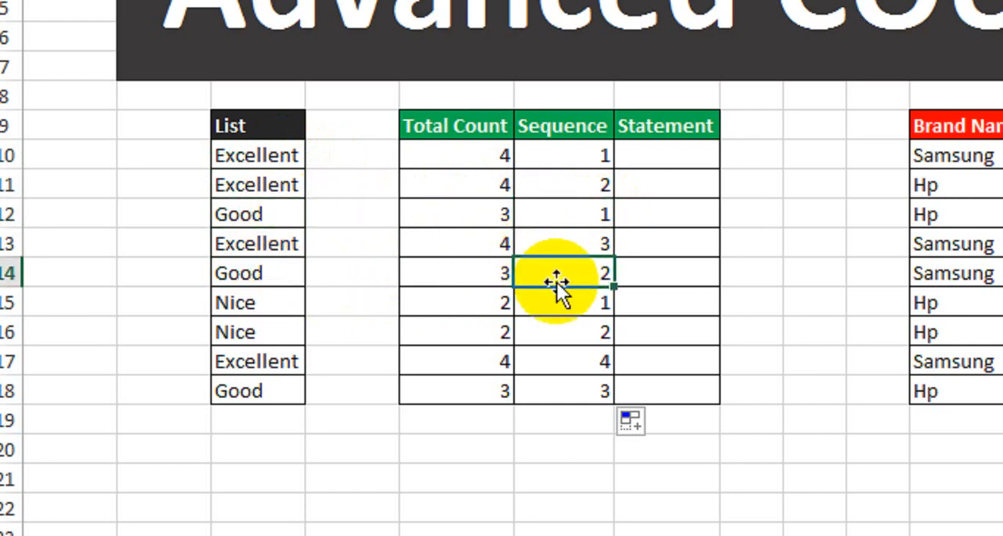
Step: Check the Sequence numbers in rows 15 to 18 against their Nice, Excellent and Good entries
{"action": "left_click", "coordinate": [288, 304]}
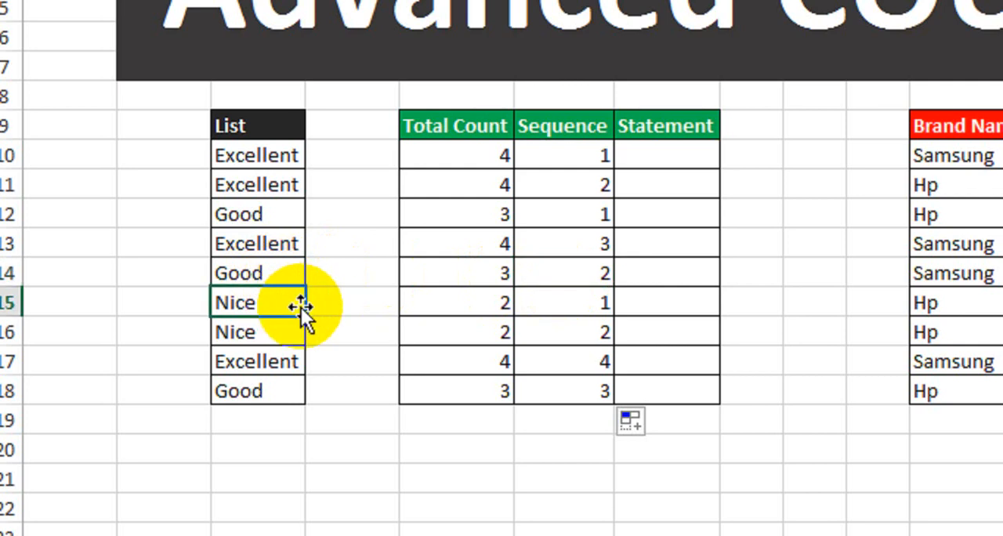
{"action": "left_click", "coordinate": [271, 334]}
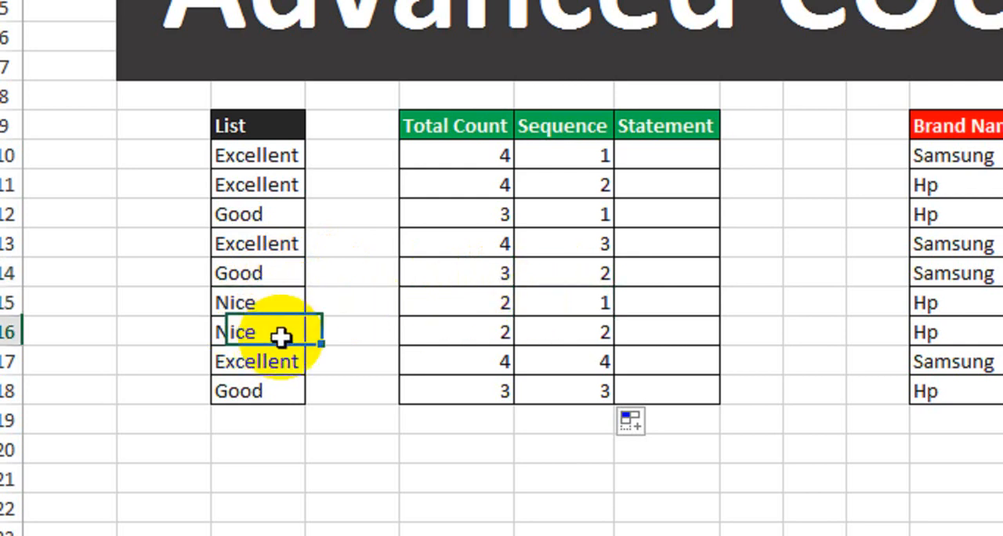
{"action": "left_click", "coordinate": [450, 333]}
{"action": "left_click", "coordinate": [542, 329]}
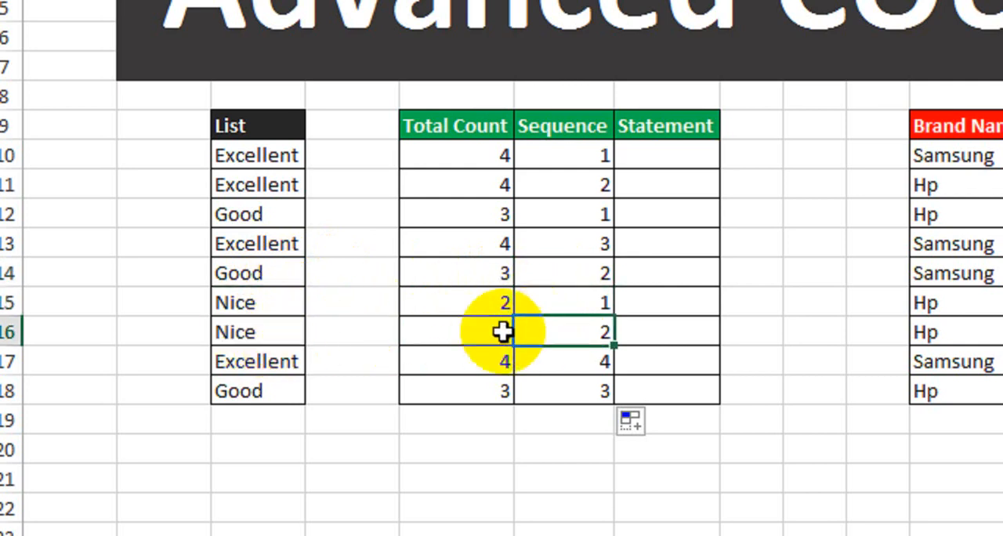
{"action": "left_click", "coordinate": [261, 366]}
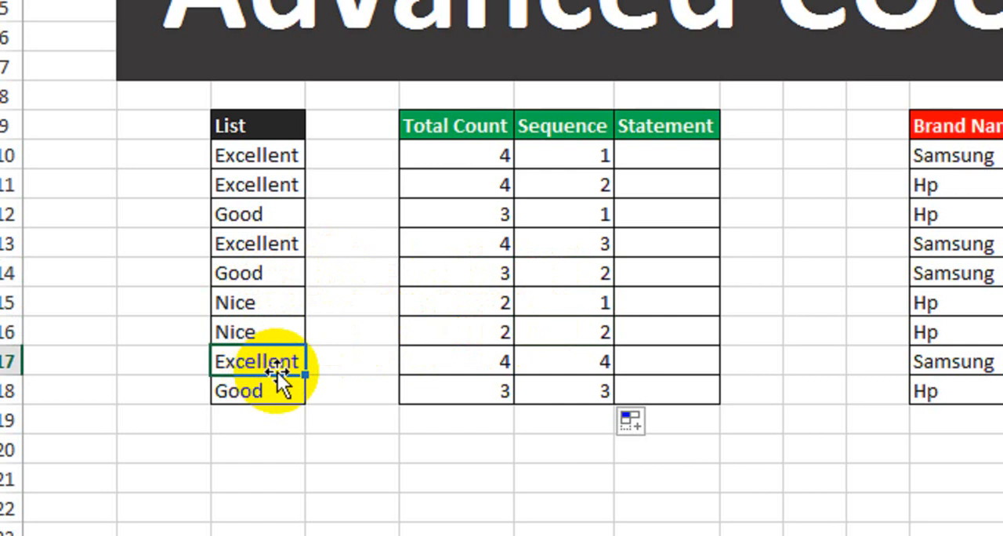
{"action": "left_click", "coordinate": [551, 363]}
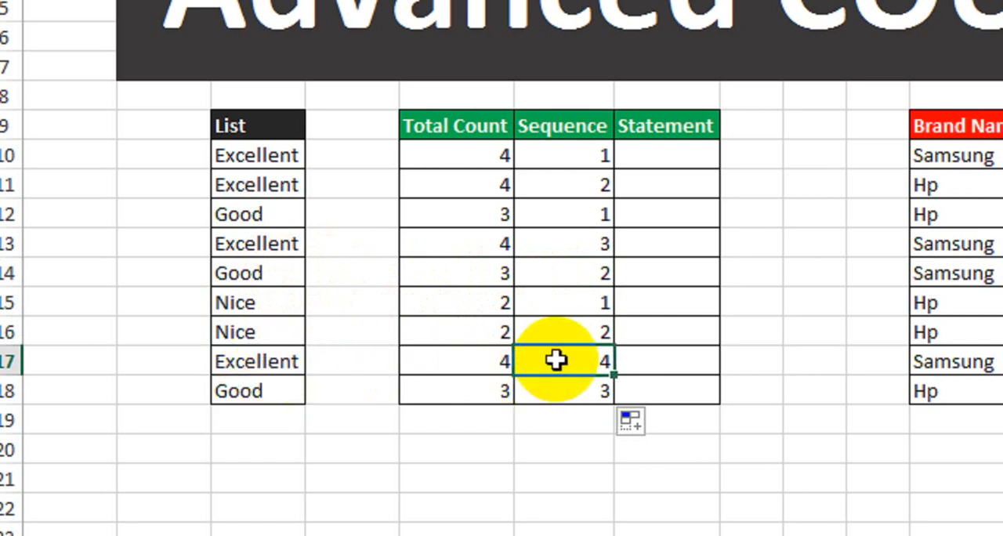
{"action": "left_click", "coordinate": [284, 396]}
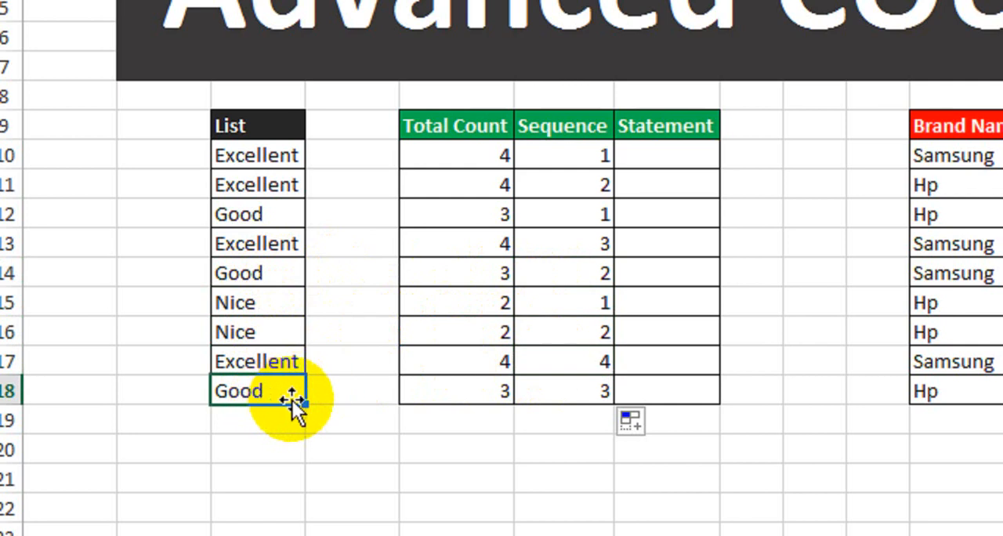
{"action": "left_click", "coordinate": [561, 389]}
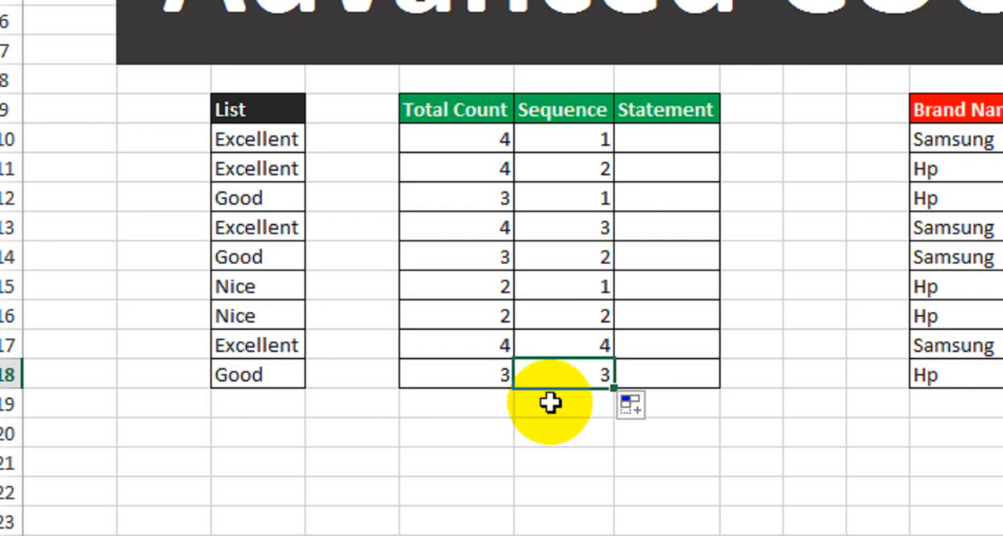
Step: Examine each Excellent entry in rows 10, 11, 13 and 17 against its empty Statement cell to identify the last occurrence
{"action": "left_click", "coordinate": [642, 143]}
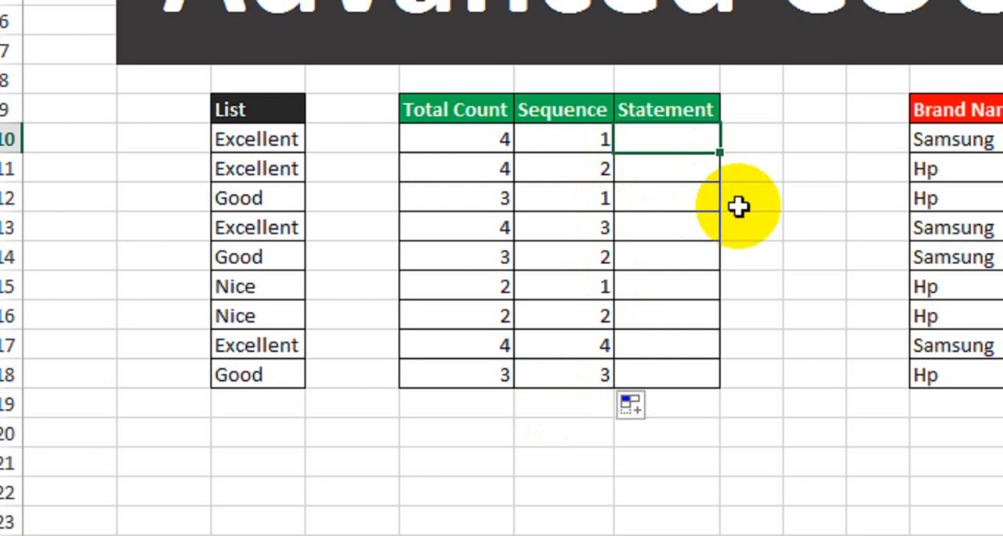
{"action": "left_click", "coordinate": [259, 137]}
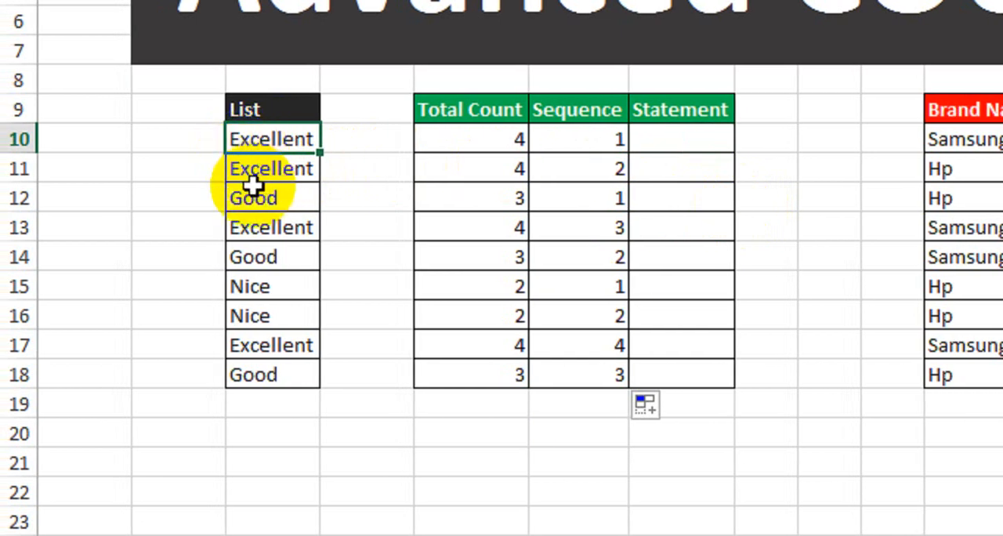
{"action": "left_click", "coordinate": [283, 135]}
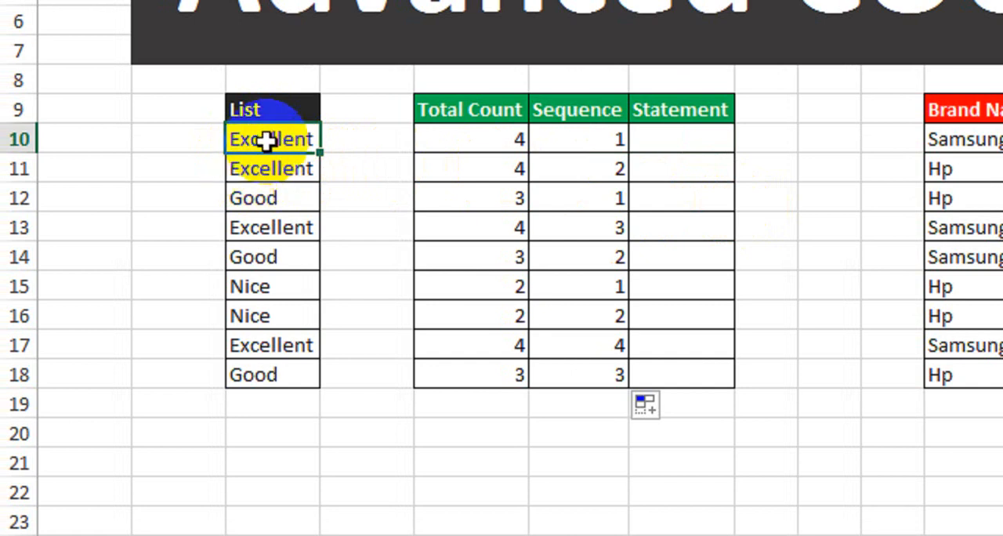
{"action": "left_click_drag", "start_coordinate": [266, 141], "coordinate": [284, 167]}
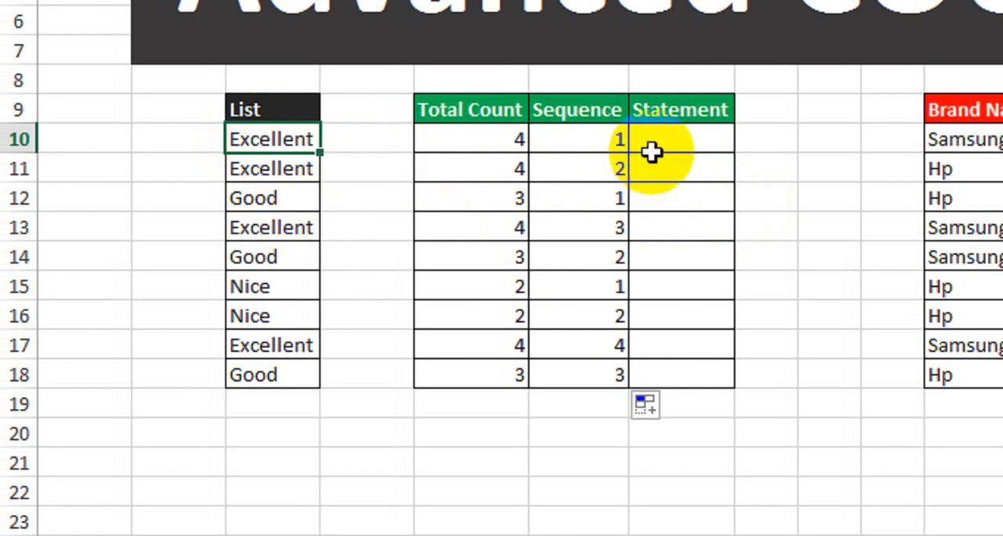
{"action": "left_click", "coordinate": [596, 138]}
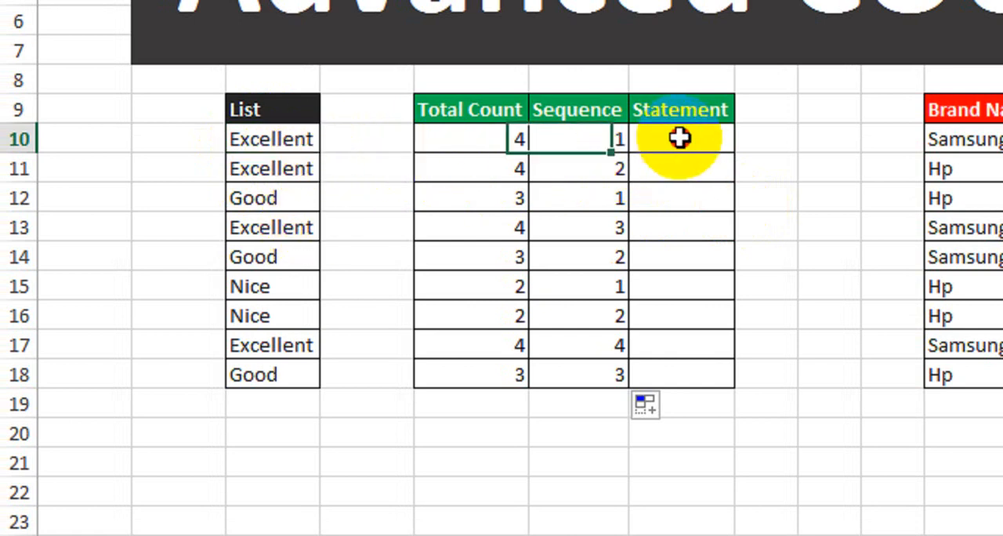
{"action": "left_click", "coordinate": [678, 139]}
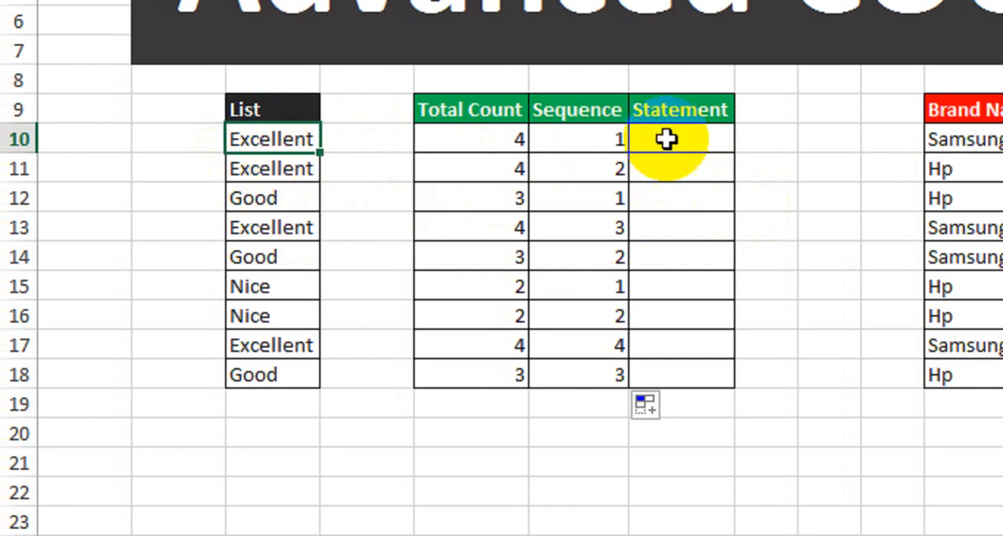
{"action": "left_click", "coordinate": [706, 136]}
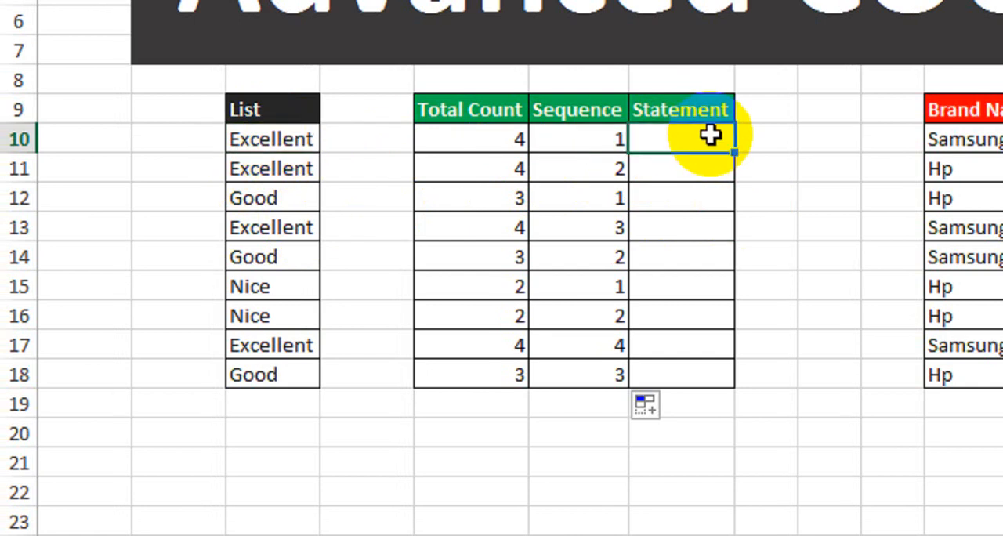
{"action": "left_click", "coordinate": [298, 171]}
{"action": "left_click", "coordinate": [668, 170]}
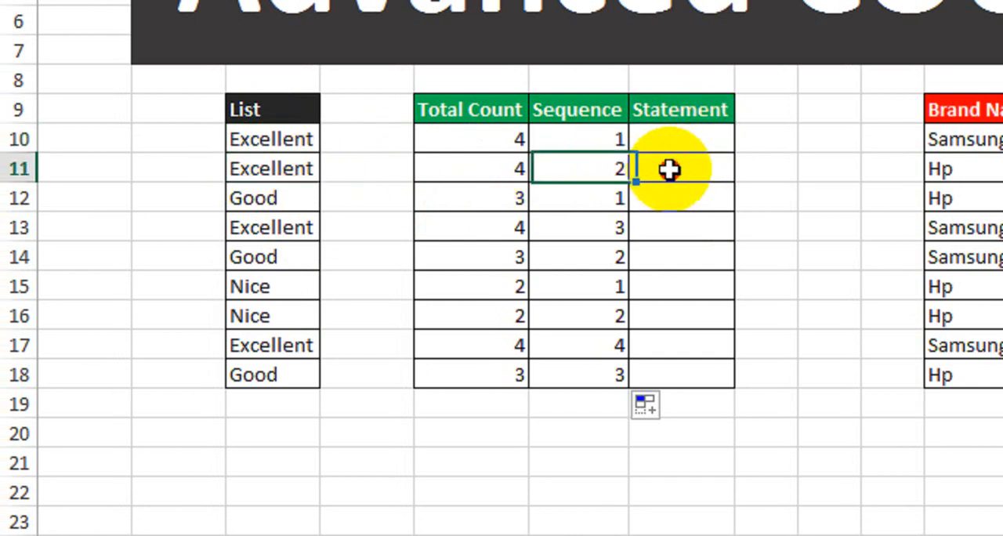
{"action": "left_click", "coordinate": [308, 228]}
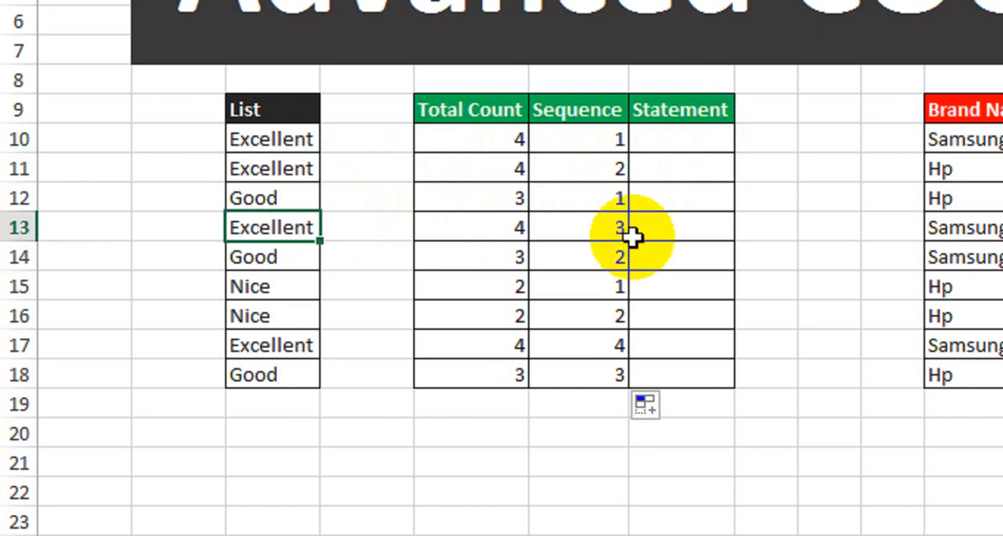
{"action": "left_click", "coordinate": [680, 232]}
{"action": "left_click", "coordinate": [276, 345]}
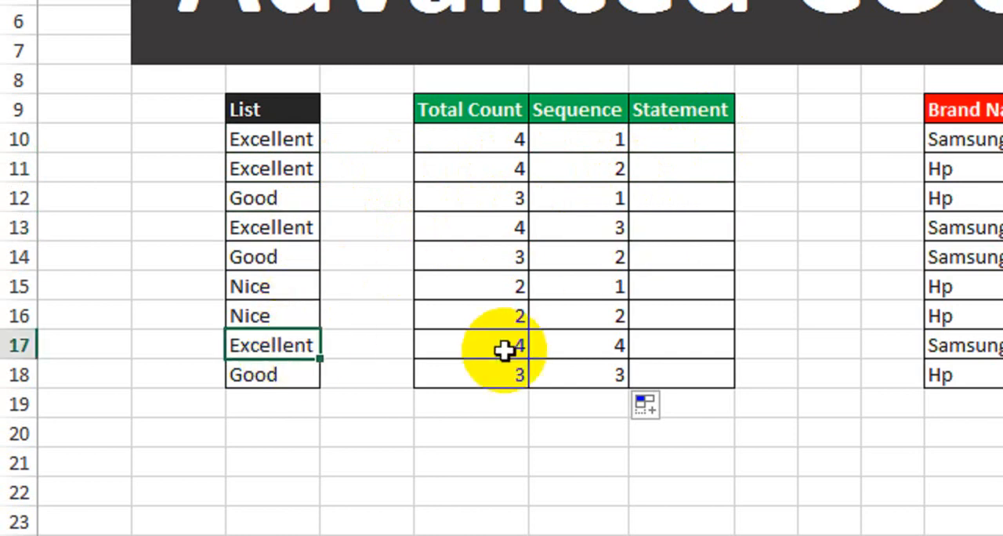
{"action": "left_click", "coordinate": [660, 350]}
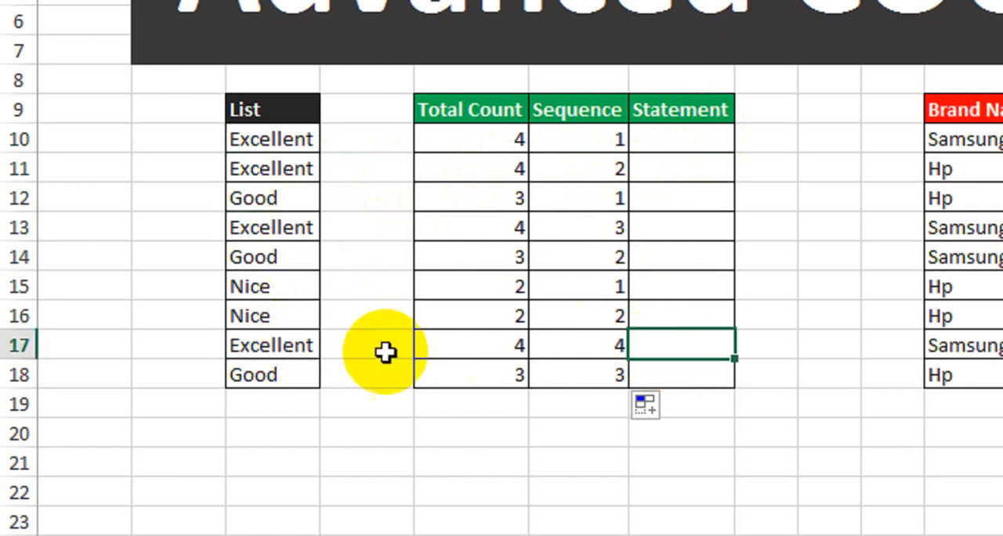
Step: Inspect the List below the Excellent entry in row 17 for repeats, and examine the Good entries in rows 12 and 14
{"action": "left_click_drag", "start_coordinate": [269, 346], "coordinate": [266, 483]}
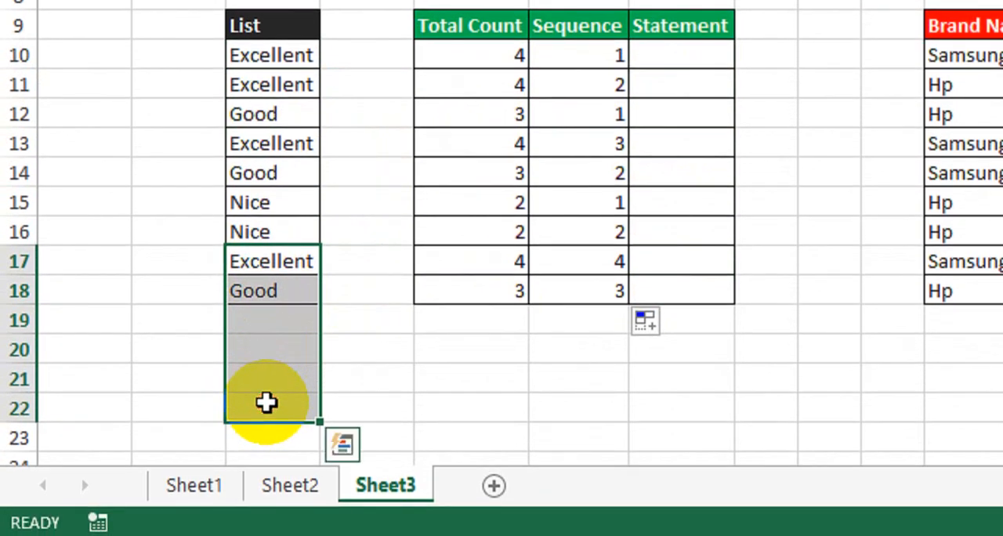
{"action": "left_click", "coordinate": [270, 265]}
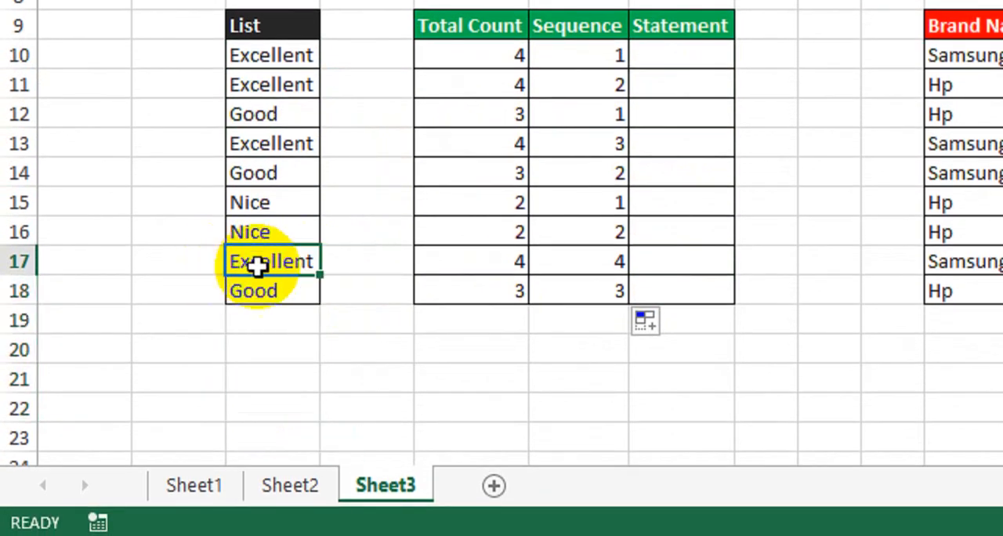
{"action": "left_click", "coordinate": [300, 116]}
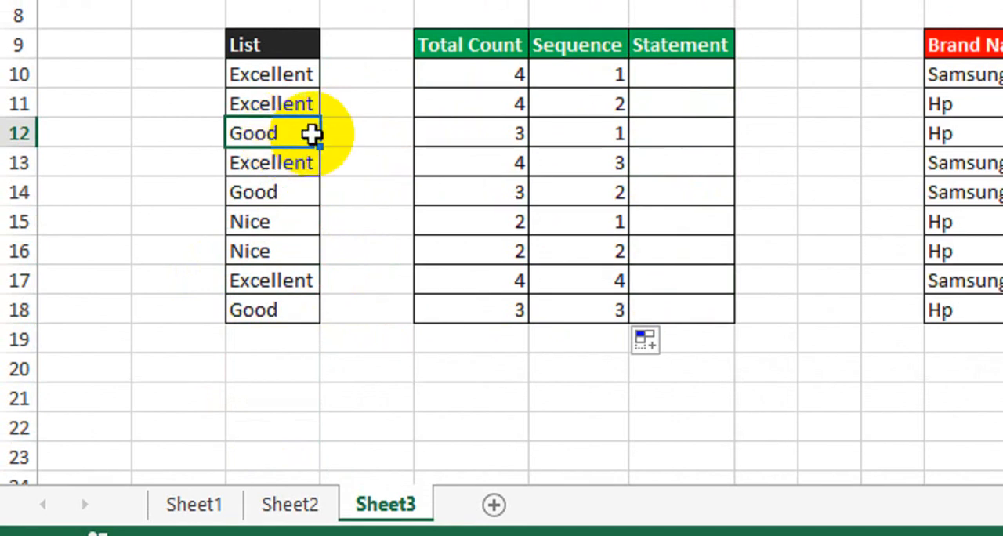
{"action": "left_click", "coordinate": [277, 198]}
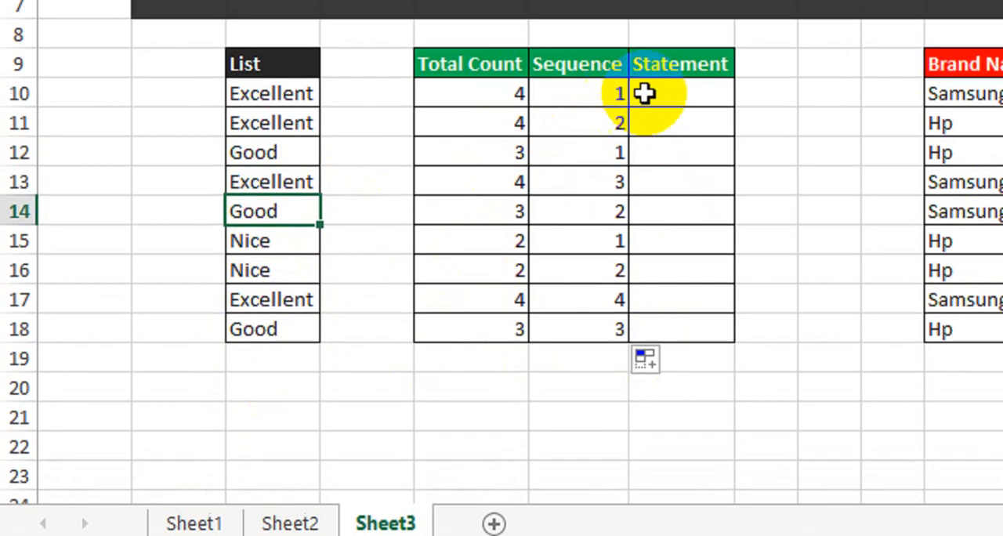
Step: Enter =E10=F10 in the first Statement cell and fill the comparison down through row 18
{"action": "left_click", "coordinate": [658, 61]}
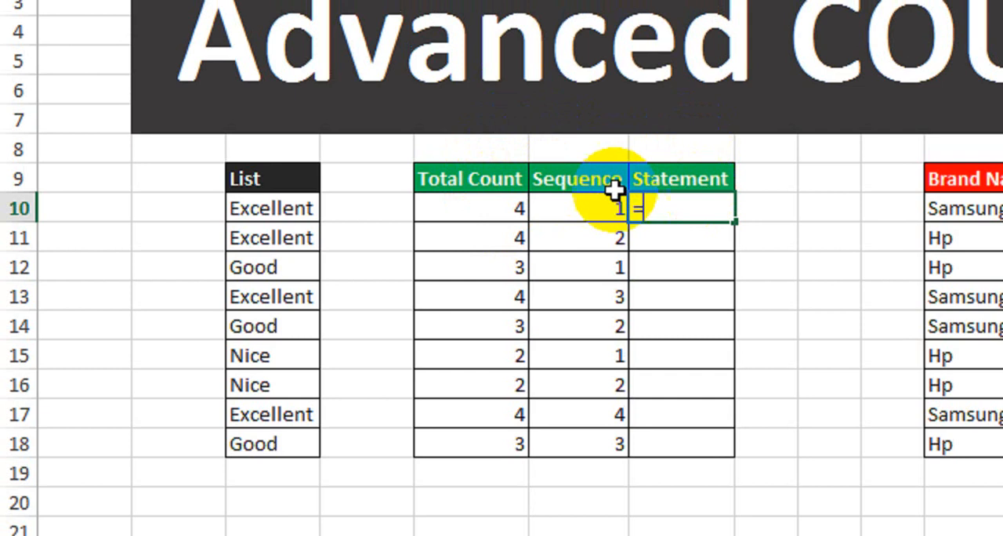
{"action": "left_click", "coordinate": [462, 208]}
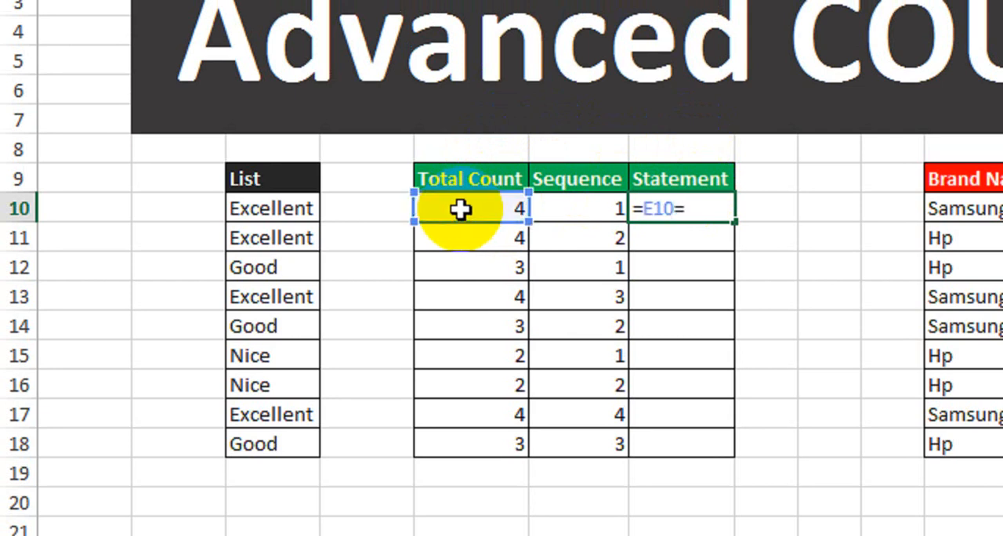
{"action": "left_click", "coordinate": [594, 217]}
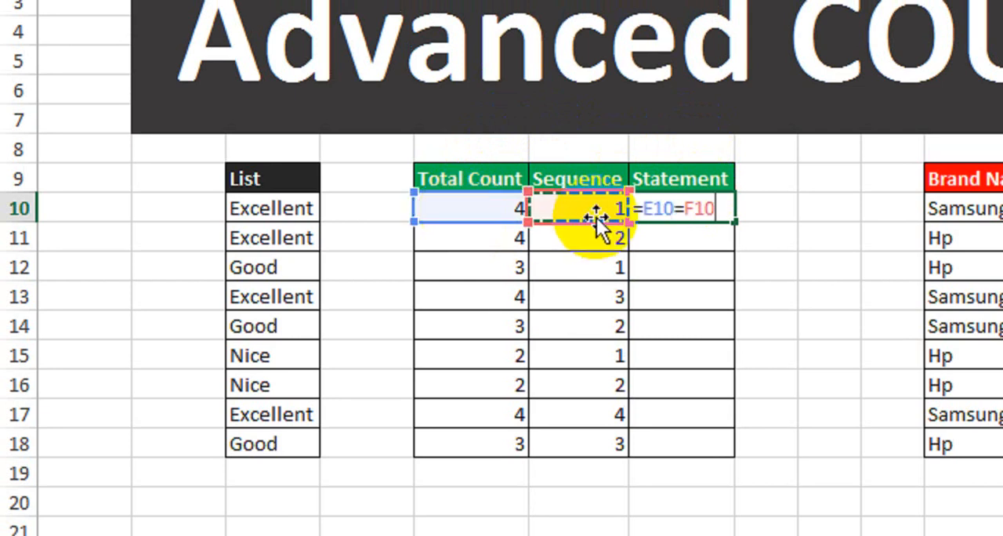
{"action": "key", "text": "Return"}
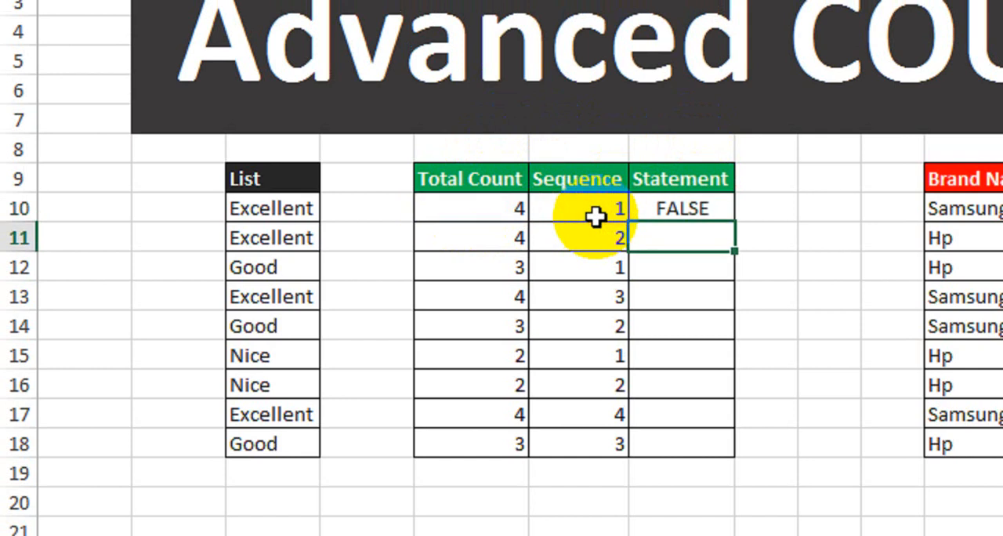
{"action": "left_click", "coordinate": [664, 206]}
{"action": "left_click_drag", "start_coordinate": [732, 221], "coordinate": [707, 453]}
Step: Check the Statement results for the Nice entry in row 16 and the Excellent entry in row 17 against the List
{"action": "left_click_drag", "start_coordinate": [697, 135], "coordinate": [275, 306]}
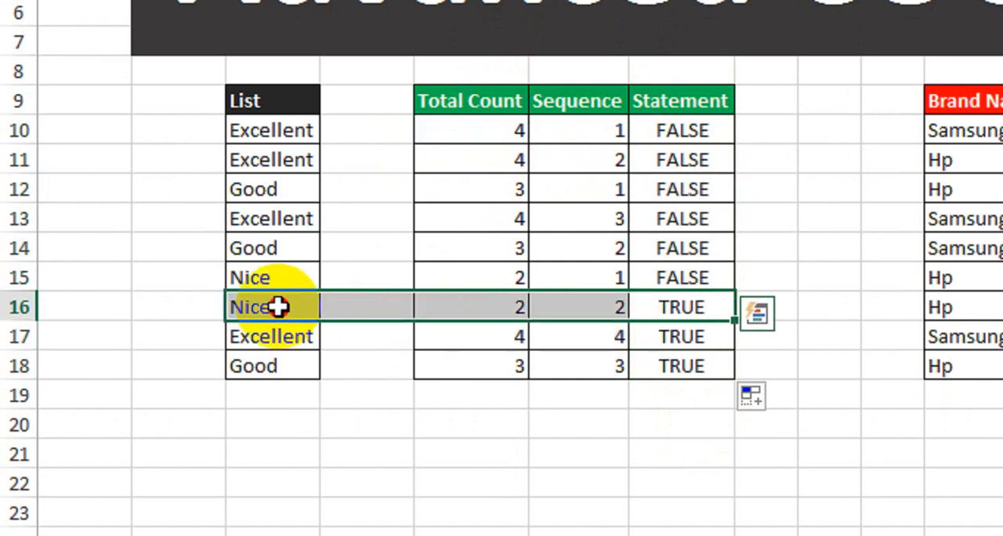
{"action": "left_click", "coordinate": [272, 307]}
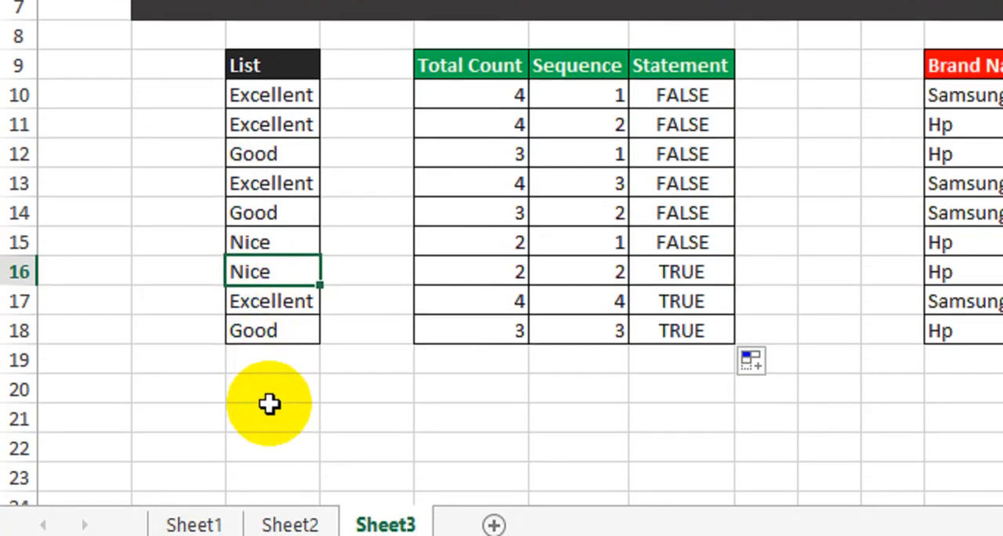
{"action": "left_click", "coordinate": [677, 272]}
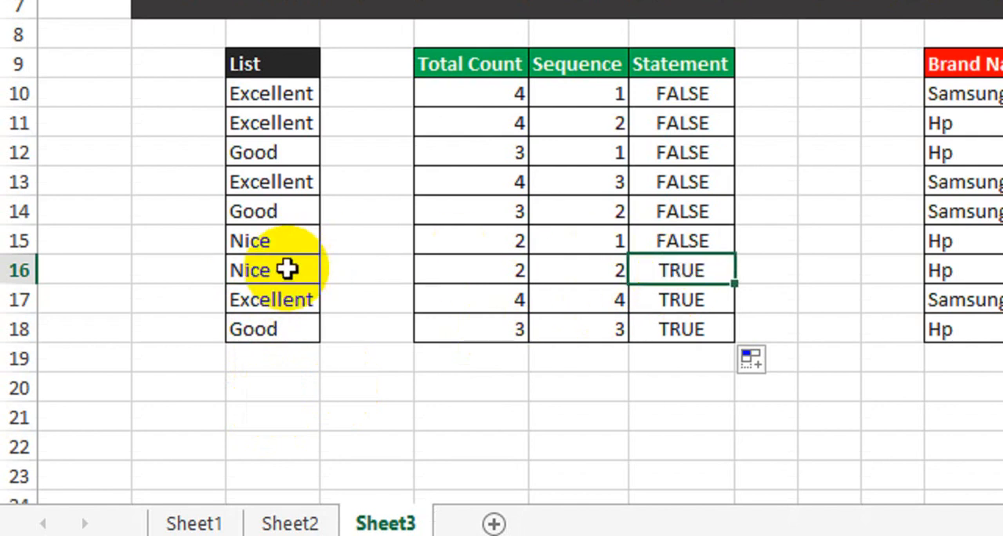
{"action": "left_click", "coordinate": [292, 301]}
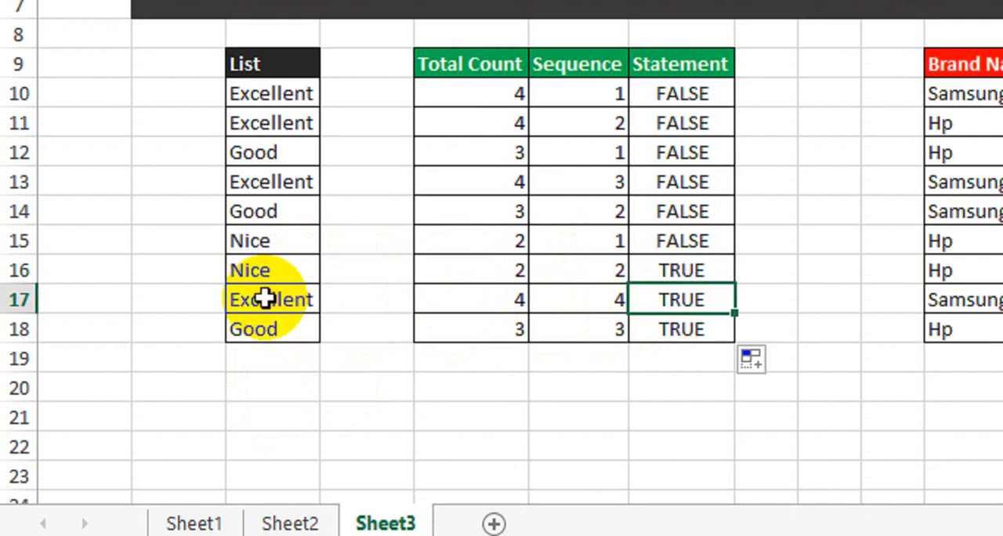
Step: Change the List entry in row 18 to Excellent to test the formulas
{"action": "left_click", "coordinate": [277, 336]}
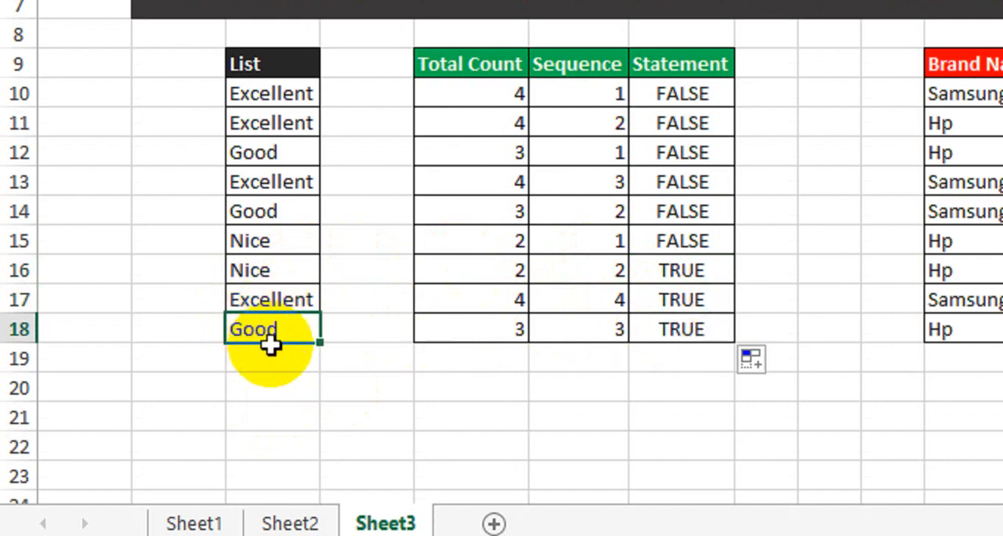
{"action": "type", "text": "Ex"}
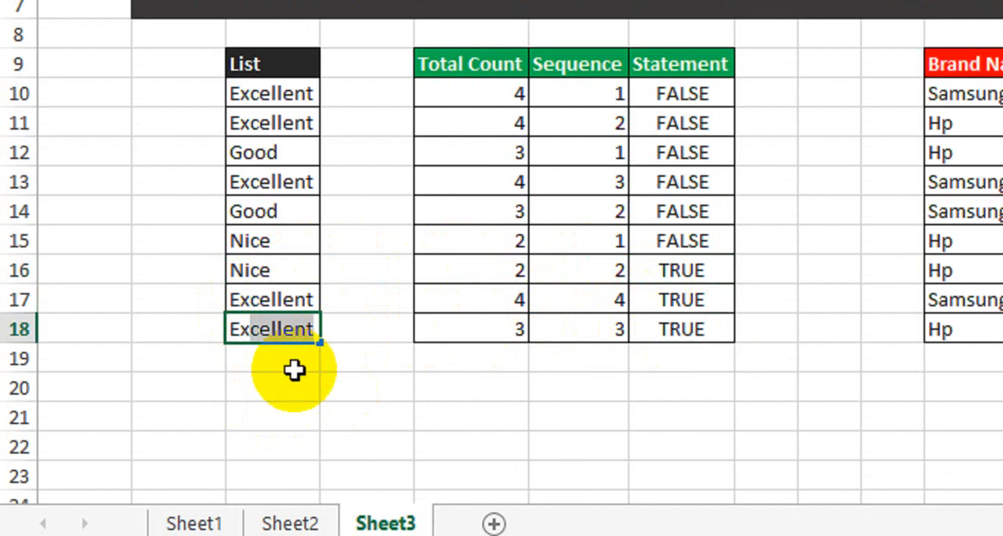
{"action": "key", "text": "Return"}
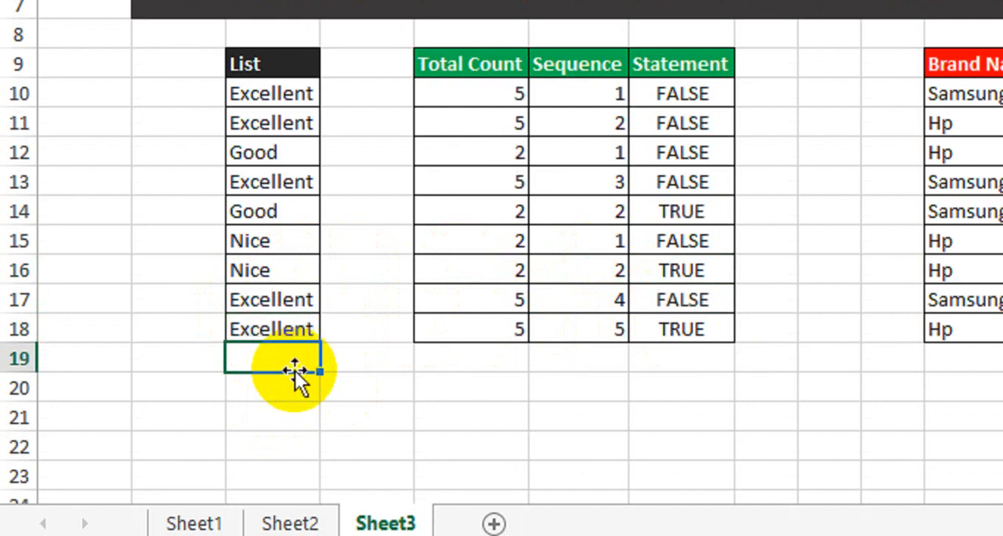
Step: Inspect the Statement values for rows 14, 17 and 18 against the List, and undo the row 18 List change
{"action": "left_click", "coordinate": [658, 331]}
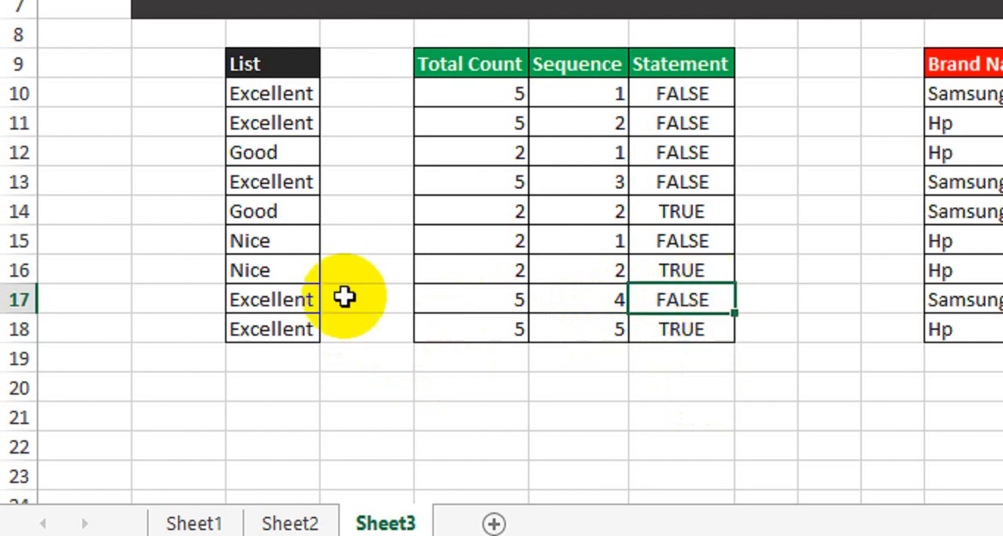
{"action": "left_click_drag", "start_coordinate": [271, 290], "coordinate": [276, 324]}
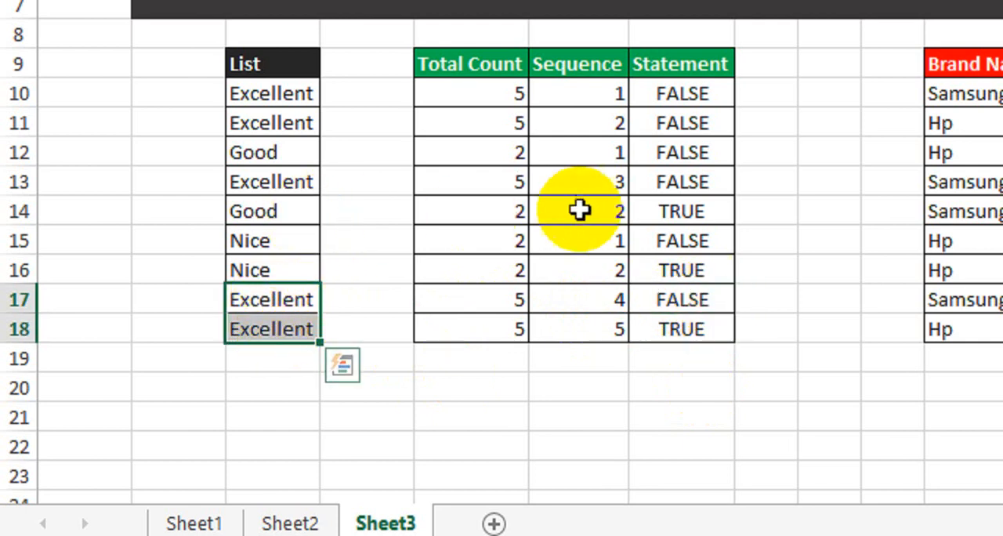
{"action": "left_click", "coordinate": [663, 211]}
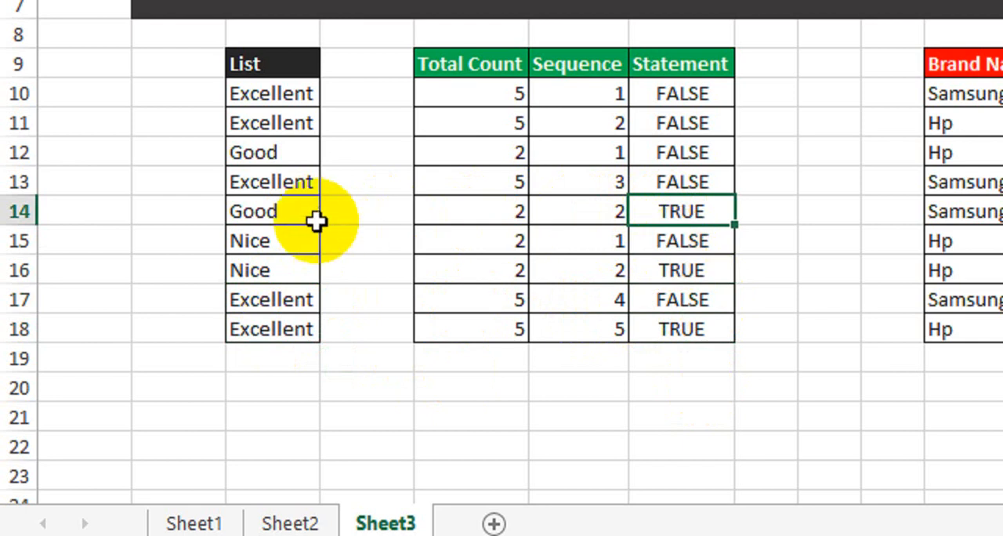
{"action": "left_click_drag", "start_coordinate": [300, 217], "coordinate": [297, 323]}
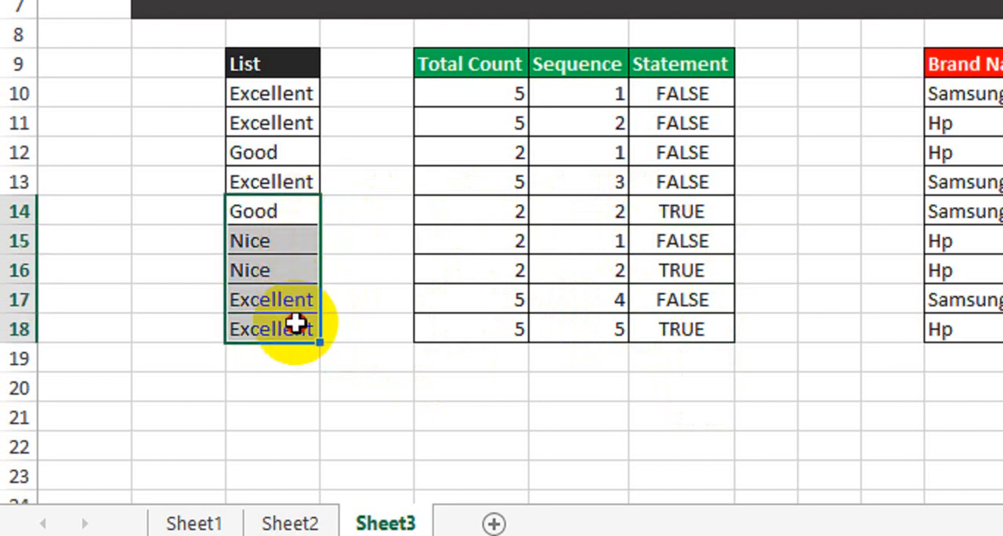
{"action": "left_click", "coordinate": [690, 100]}
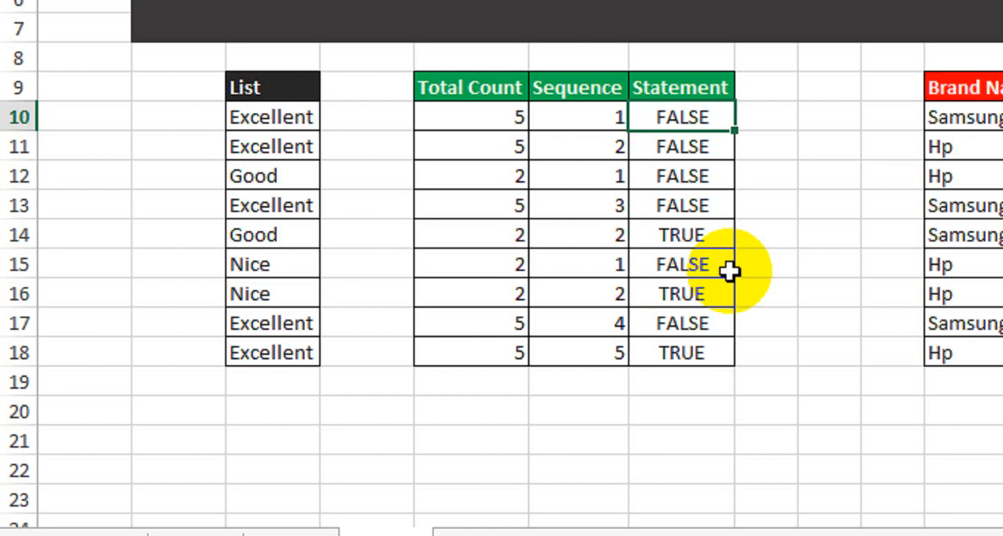
{"action": "key", "text": "ctrl+z"}
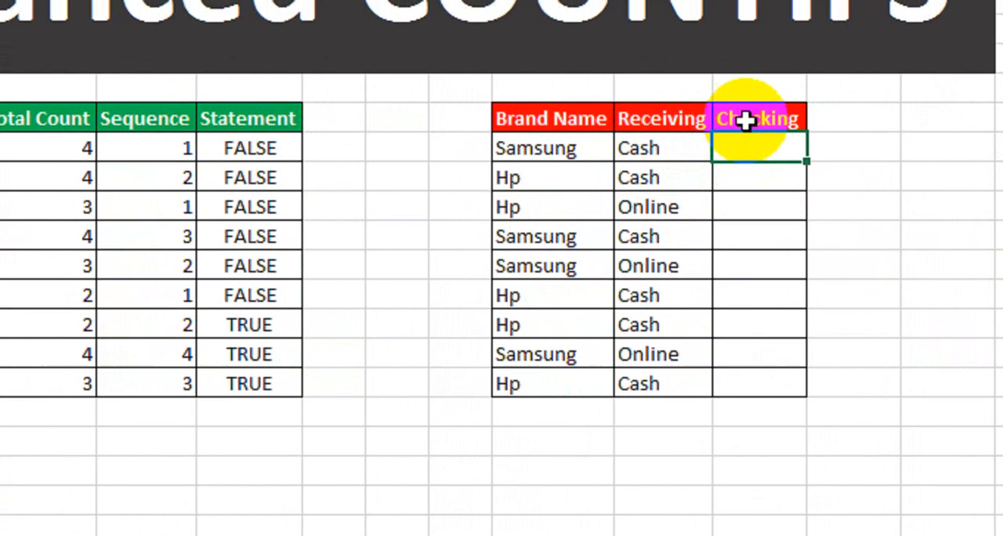
Step: Inspect the empty Checking column and the first row's Brand Name and Receiving entries
{"action": "left_click_drag", "start_coordinate": [743, 139], "coordinate": [748, 371]}
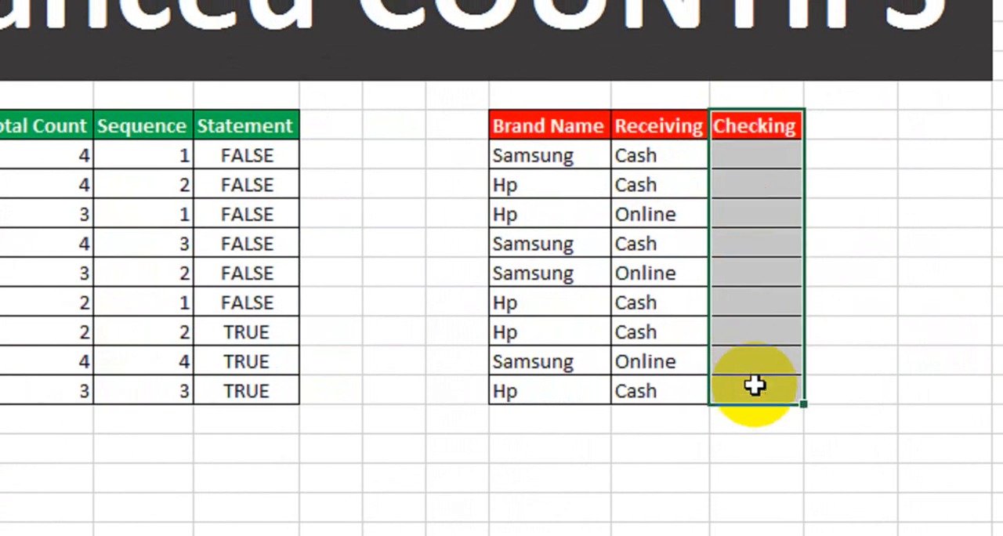
{"action": "left_click", "coordinate": [847, 186]}
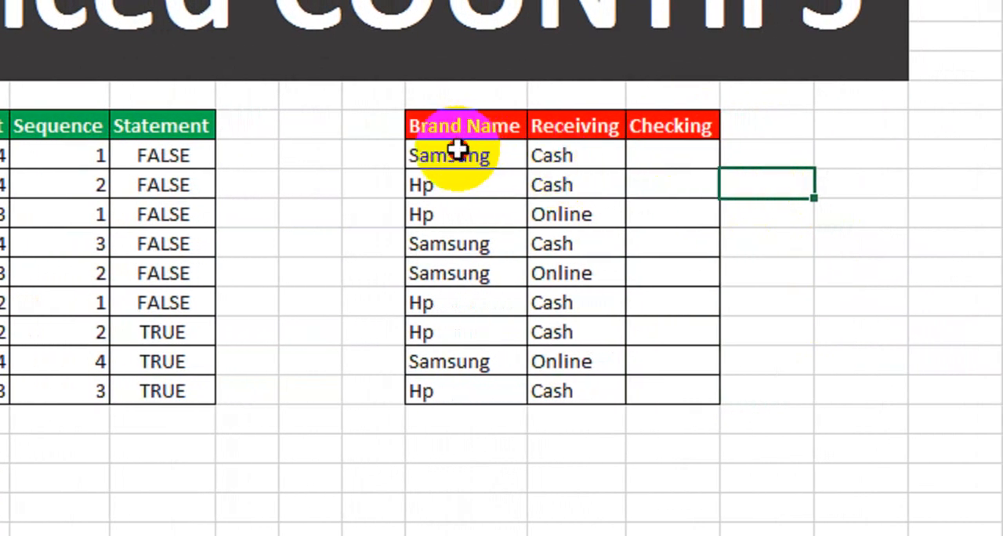
{"action": "left_click", "coordinate": [458, 149]}
{"action": "left_click", "coordinate": [558, 160]}
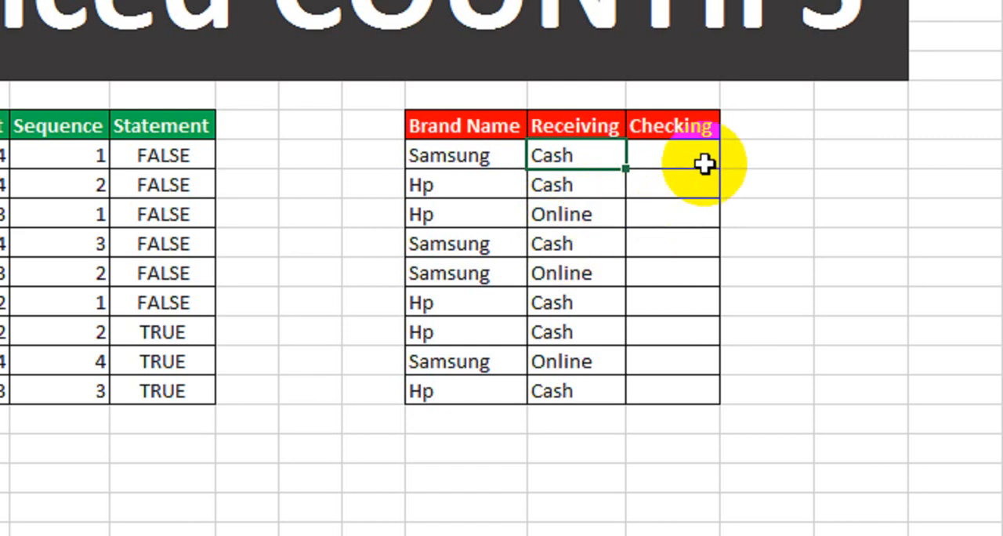
Step: Examine Samsung and Cash in the first data row as a combined pair to match in the Checking column
{"action": "left_click", "coordinate": [470, 154]}
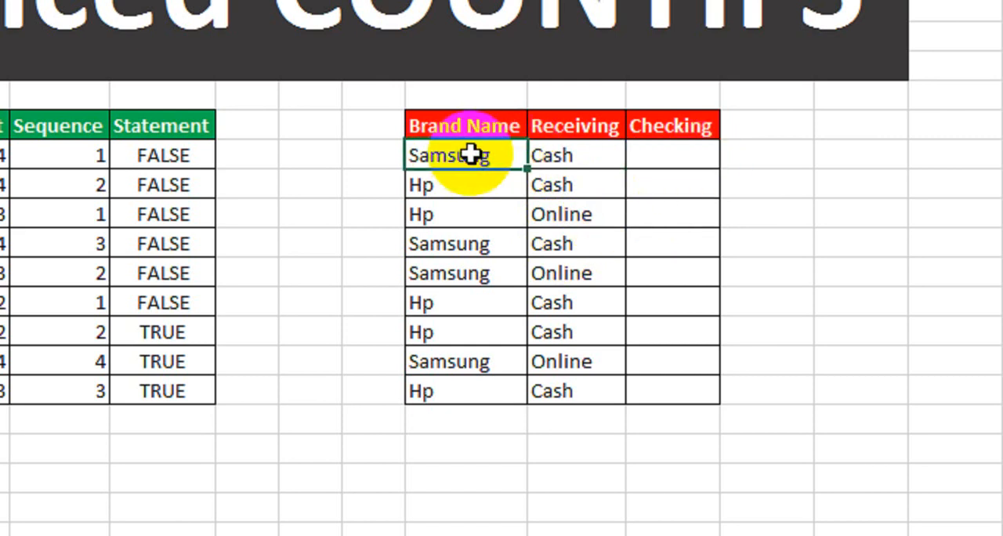
{"action": "left_click", "coordinate": [541, 155]}
{"action": "left_click", "coordinate": [486, 152]}
{"action": "left_click", "coordinate": [561, 154]}
{"action": "left_click", "coordinate": [456, 155]}
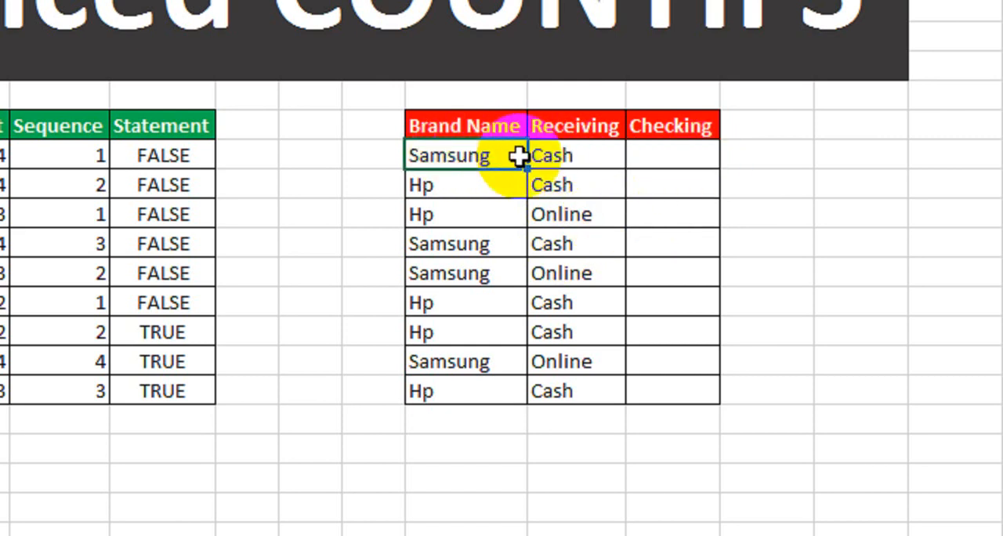
{"action": "left_click", "coordinate": [562, 160]}
{"action": "left_click", "coordinate": [462, 156]}
{"action": "left_click", "coordinate": [539, 155]}
{"action": "left_click", "coordinate": [491, 157]}
{"action": "left_click", "coordinate": [569, 159]}
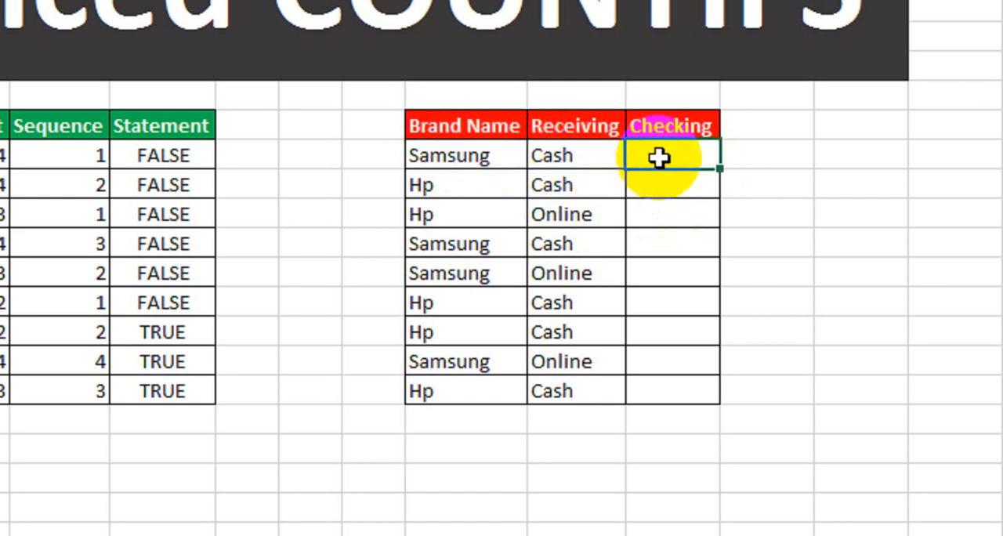
{"action": "left_click_drag", "start_coordinate": [470, 156], "coordinate": [544, 157]}
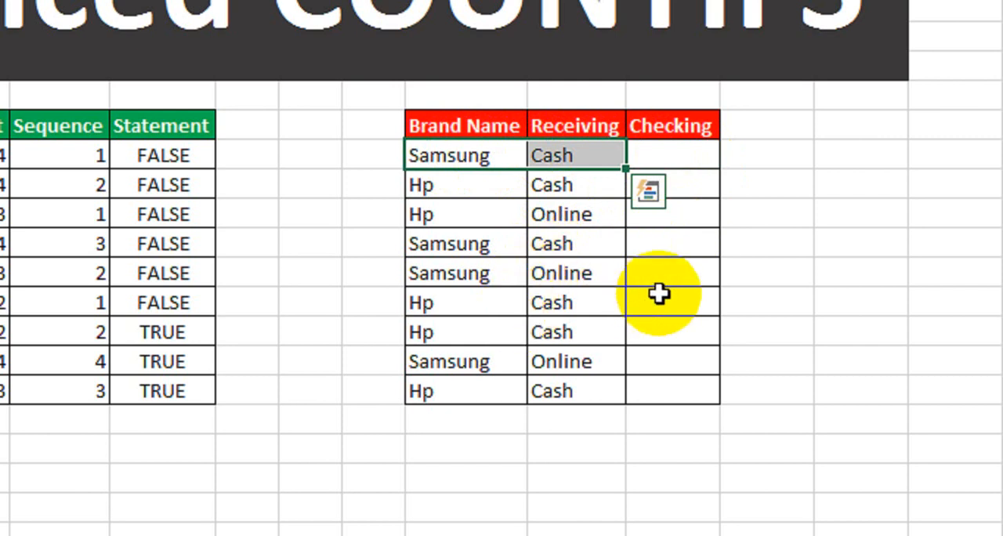
{"action": "left_click", "coordinate": [466, 161]}
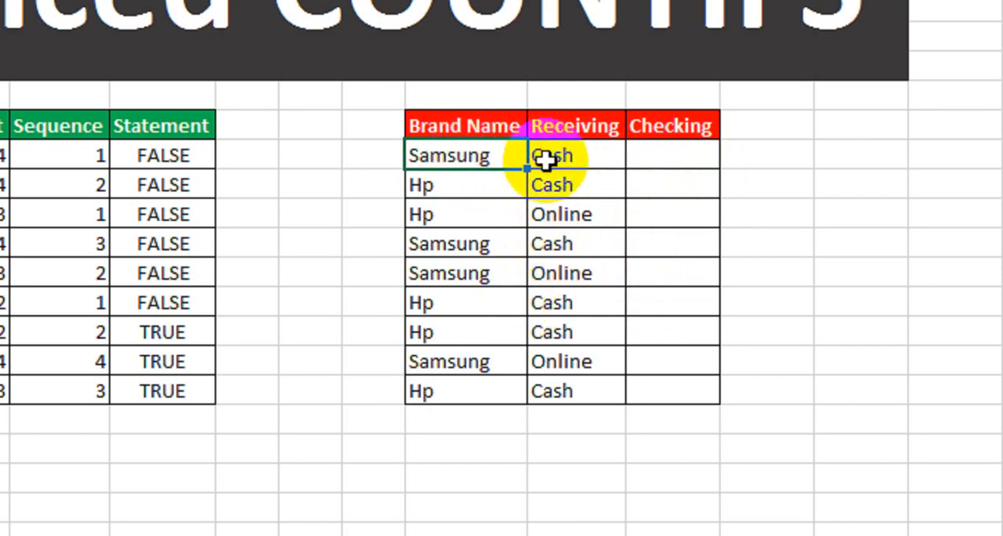
{"action": "left_click", "coordinate": [546, 160]}
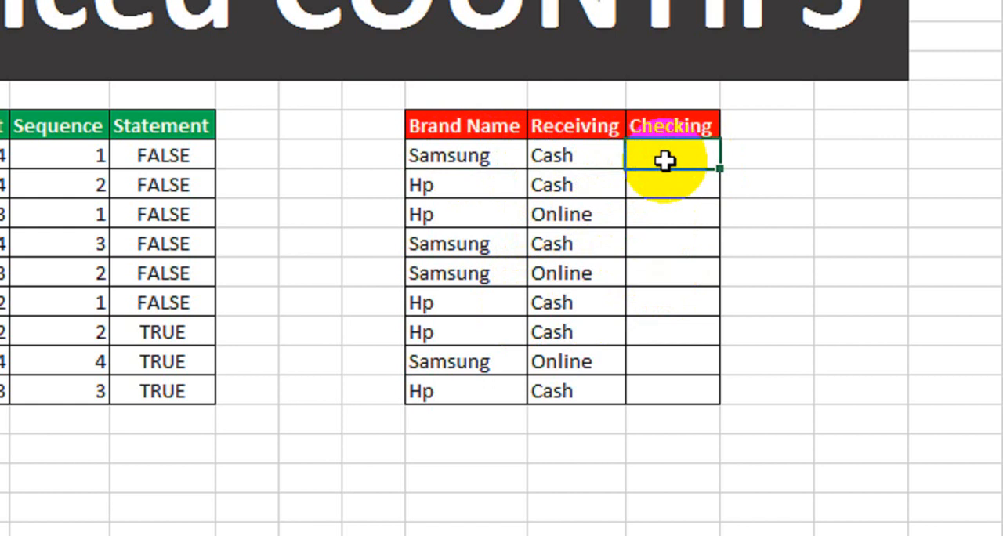
Step: Examine the Hp and Cash pair in row 11 and the Hp and Online pair in row 12 with their Checking cells
{"action": "left_click", "coordinate": [497, 185]}
{"action": "left_click", "coordinate": [576, 188]}
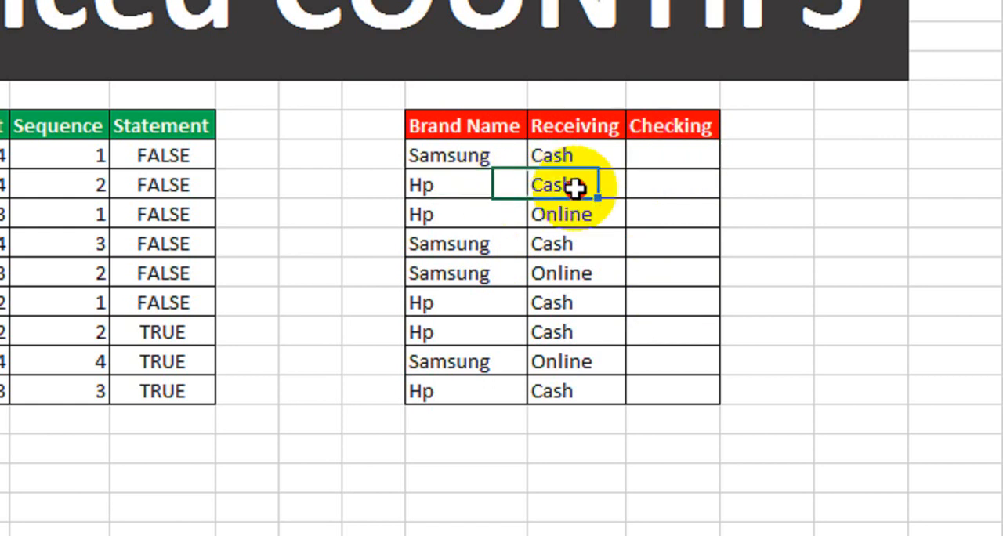
{"action": "left_click", "coordinate": [666, 192]}
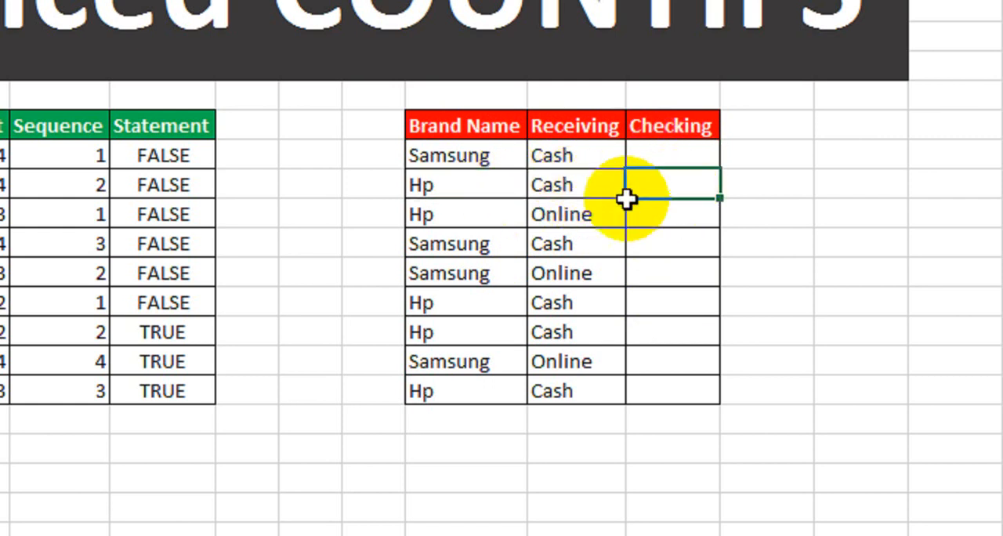
{"action": "left_click", "coordinate": [482, 217]}
{"action": "left_click", "coordinate": [540, 221]}
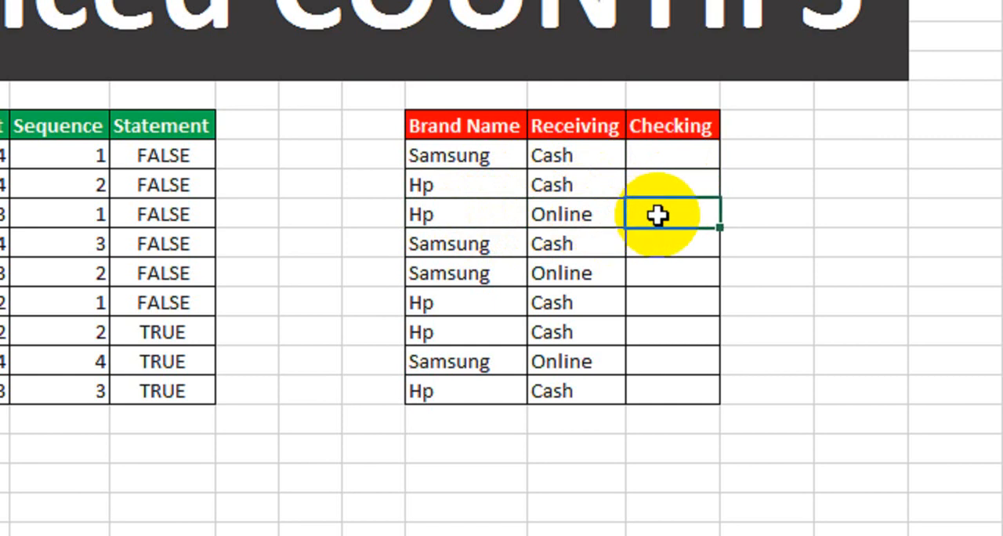
{"action": "left_click", "coordinate": [485, 216]}
{"action": "left_click", "coordinate": [547, 215]}
{"action": "left_click", "coordinate": [466, 210]}
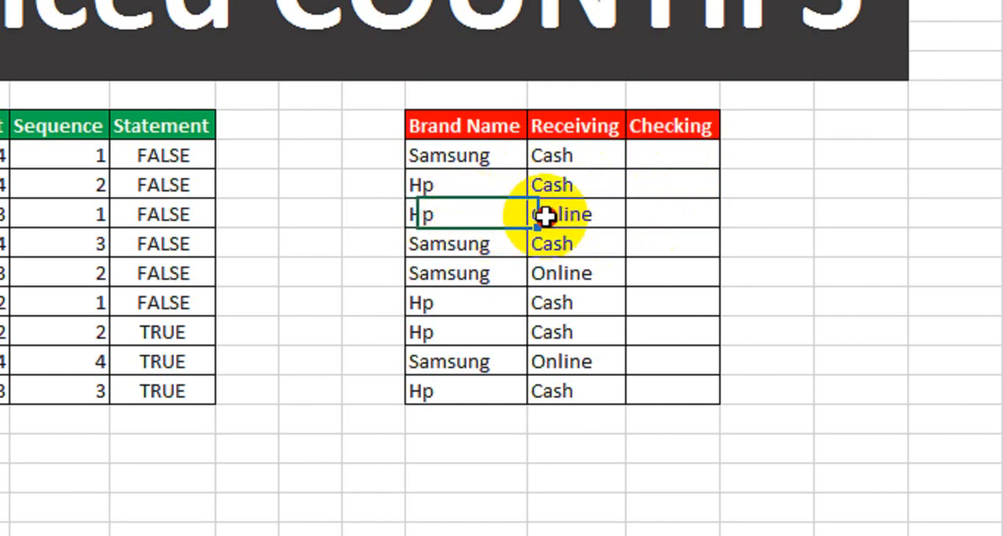
Step: Compare the Samsung and Cash pair in row 10 with the same pair in row 13
{"action": "left_click", "coordinate": [484, 242]}
{"action": "left_click", "coordinate": [475, 159]}
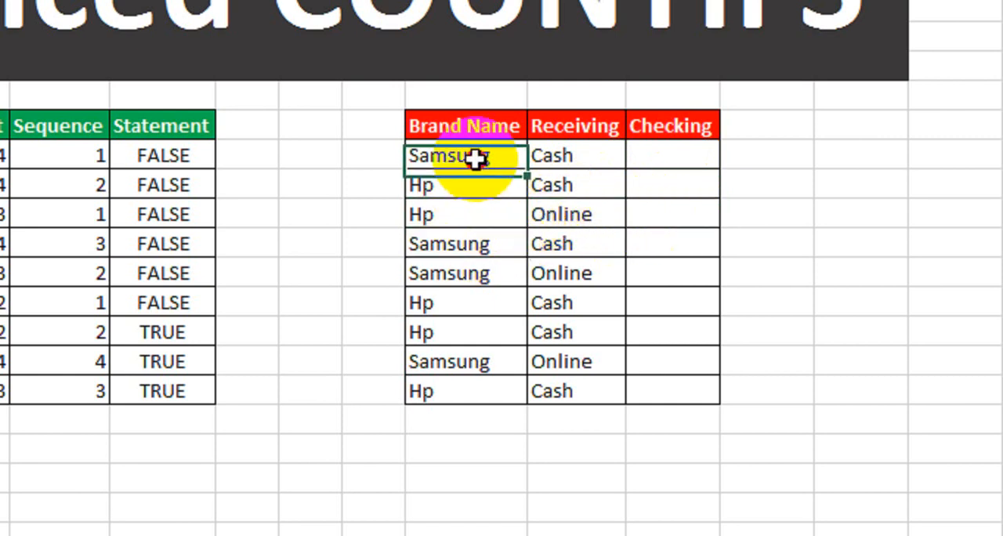
{"action": "left_click_drag", "start_coordinate": [475, 159], "coordinate": [554, 157]}
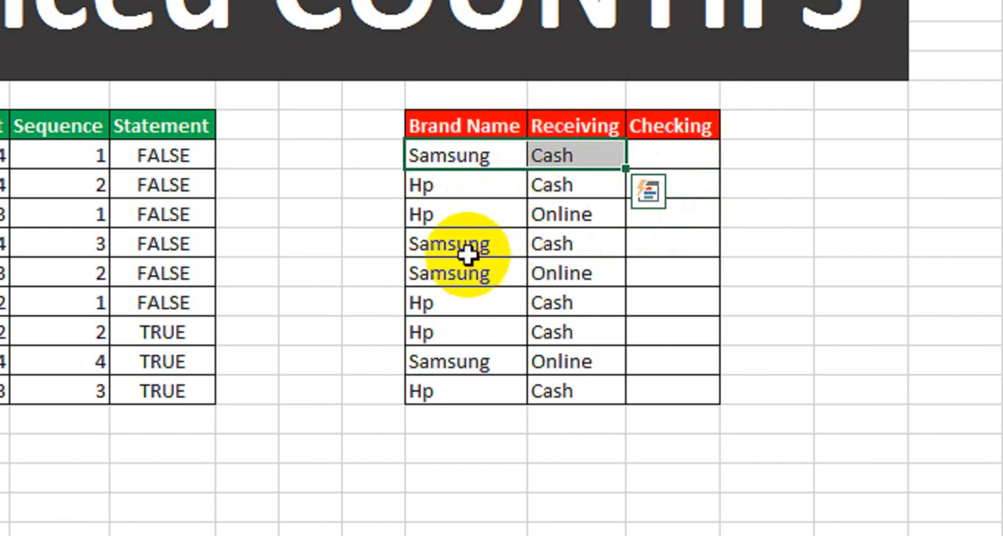
{"action": "left_click_drag", "start_coordinate": [468, 255], "coordinate": [546, 251]}
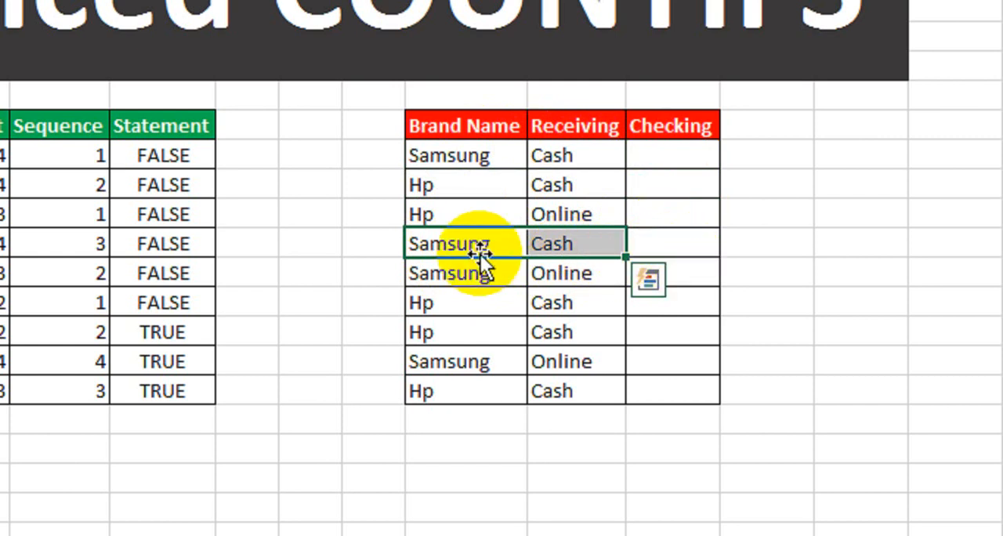
Step: Start a COUNTIFS formula in the first Checking cell with the expanding Brand Name range $K$10:K10 as the first criteria range
{"action": "left_click", "coordinate": [671, 159]}
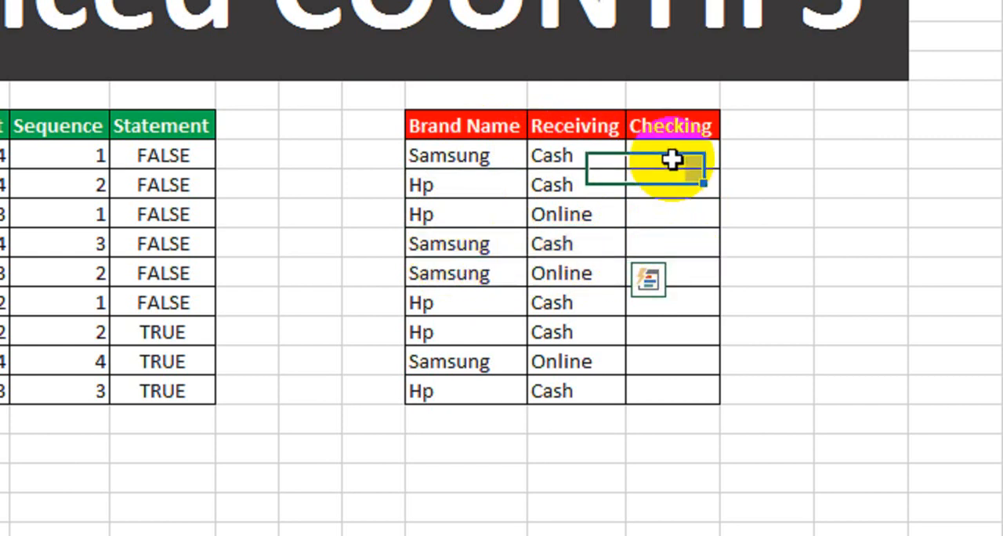
{"action": "type", "text": "=countif"}
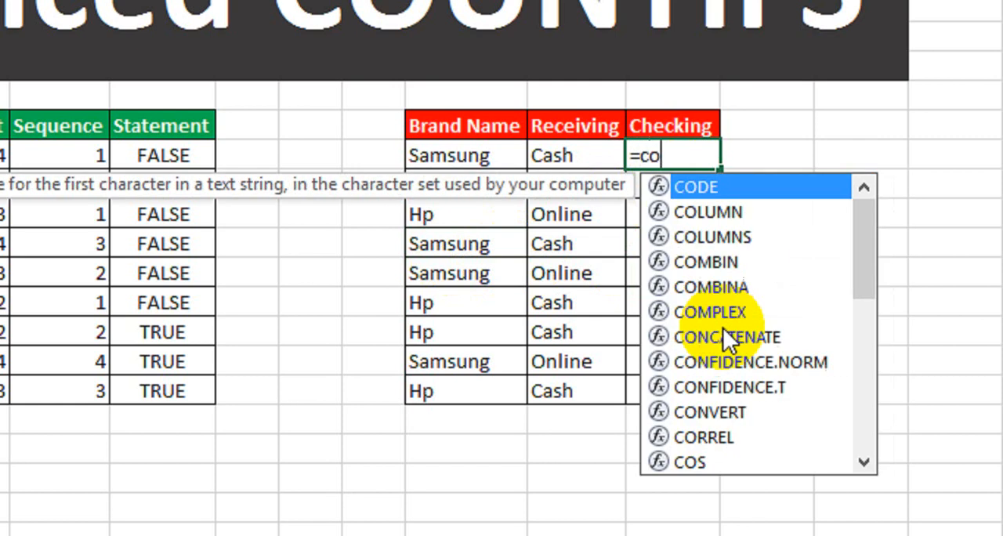
{"action": "type", "text": "s"}
{"action": "key", "text": "Tab"}
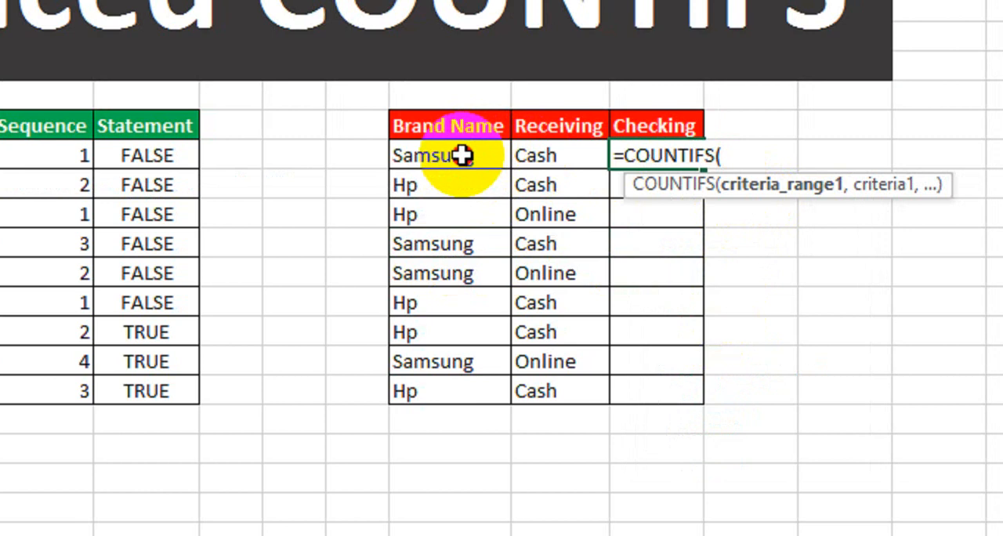
{"action": "left_click", "coordinate": [462, 156]}
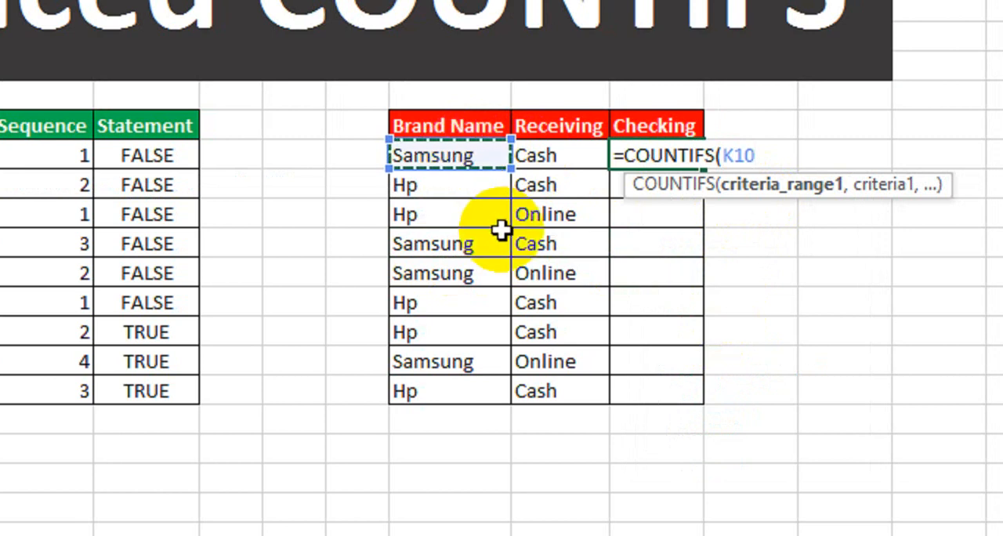
{"action": "type", "text": ","}
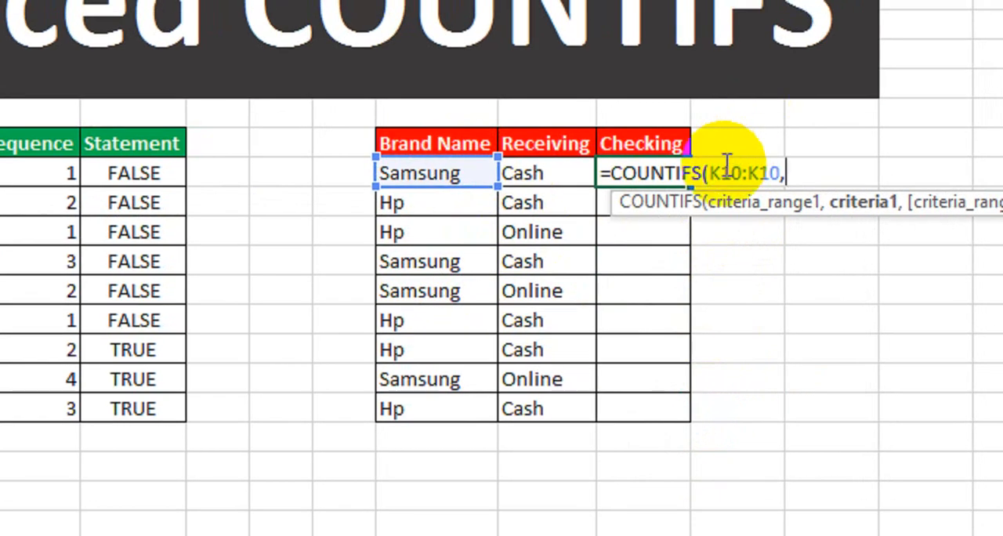
{"action": "left_click", "coordinate": [722, 202]}
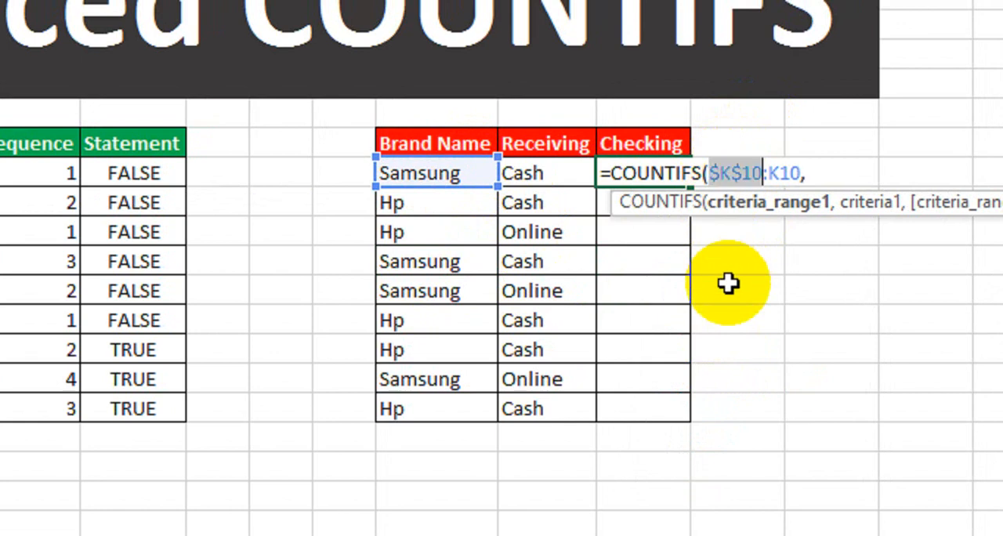
{"action": "left_click", "coordinate": [842, 202]}
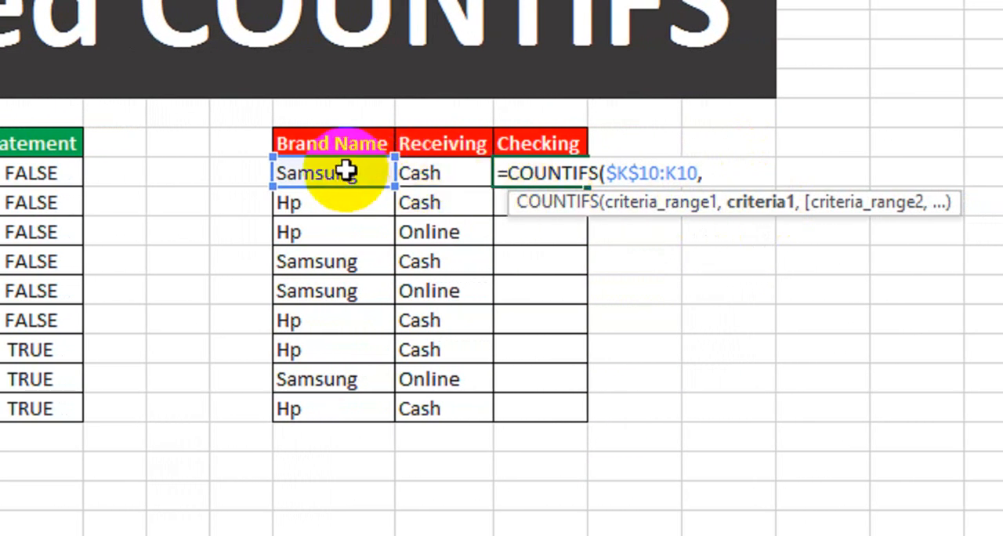
Step: Complete the formula as =COUNTIFS($K$10:K10,K10,$L$10:L10,L10) and fill it down the Checking column to the last table row
{"action": "type", "text": ","}
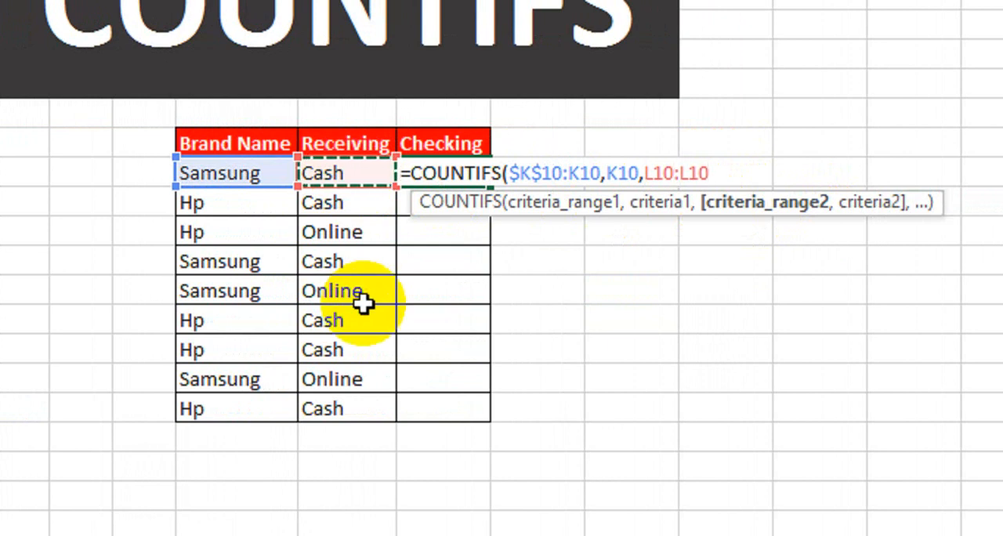
{"action": "type", "text": ","}
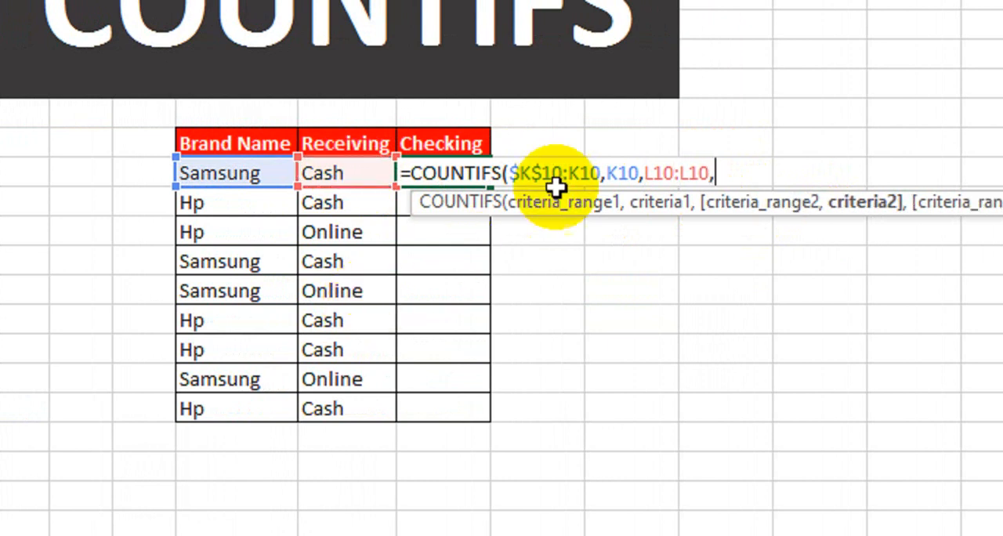
{"action": "left_click", "coordinate": [653, 172]}
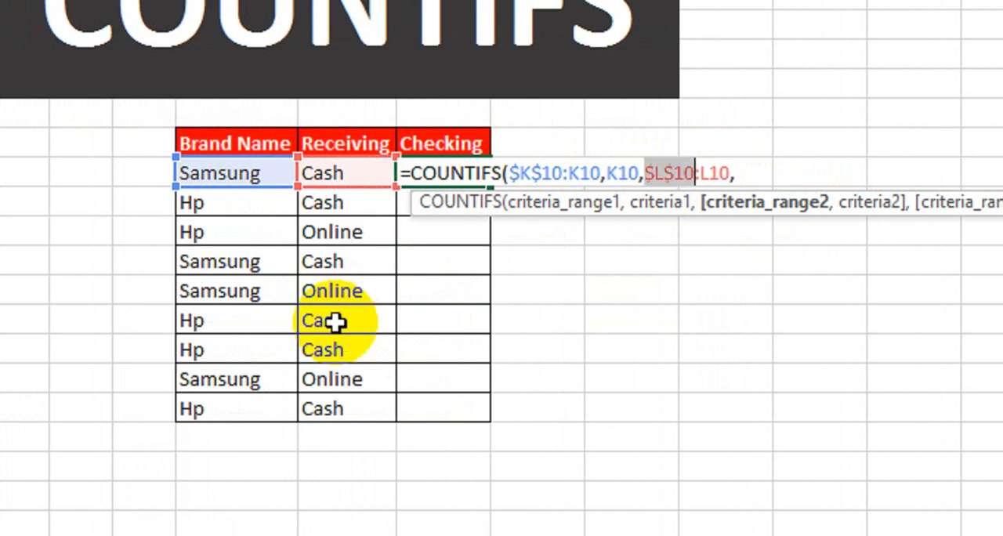
{"action": "left_click", "coordinate": [736, 170]}
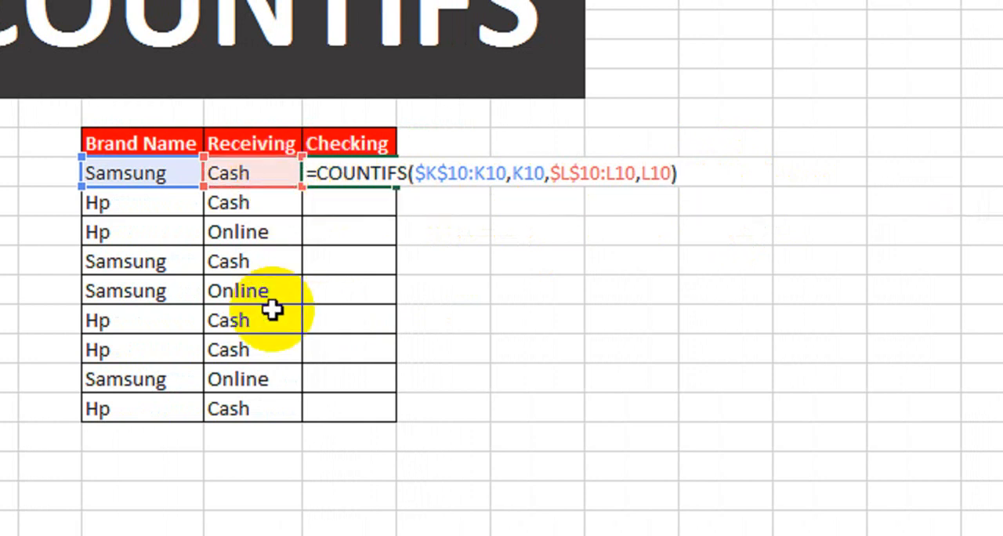
{"action": "key", "text": "Return"}
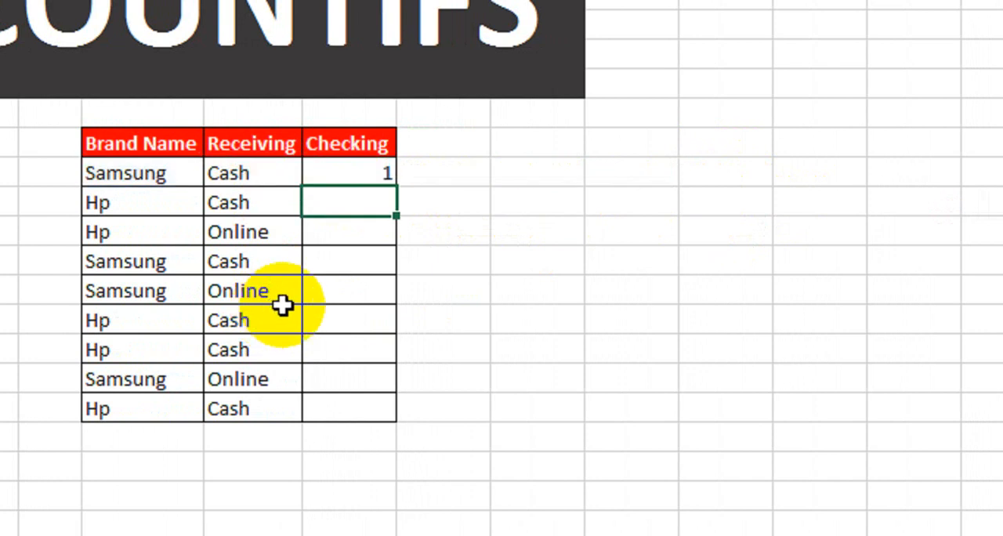
{"action": "left_click", "coordinate": [368, 173]}
{"action": "left_click_drag", "start_coordinate": [397, 187], "coordinate": [398, 421]}
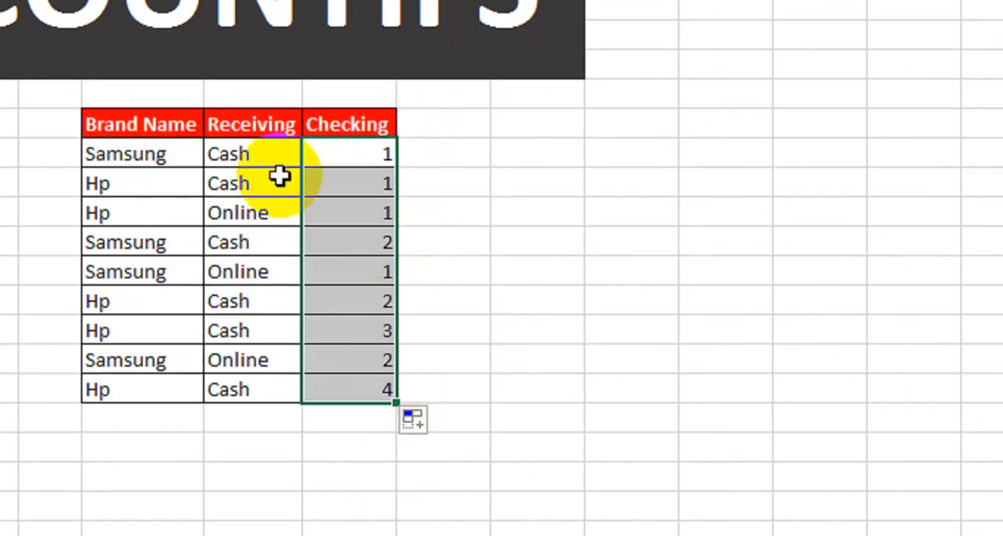
Step: Review the Brand Name and Receiving pairs in the first three data rows against their Checking counts
{"action": "left_click_drag", "start_coordinate": [135, 153], "coordinate": [225, 154]}
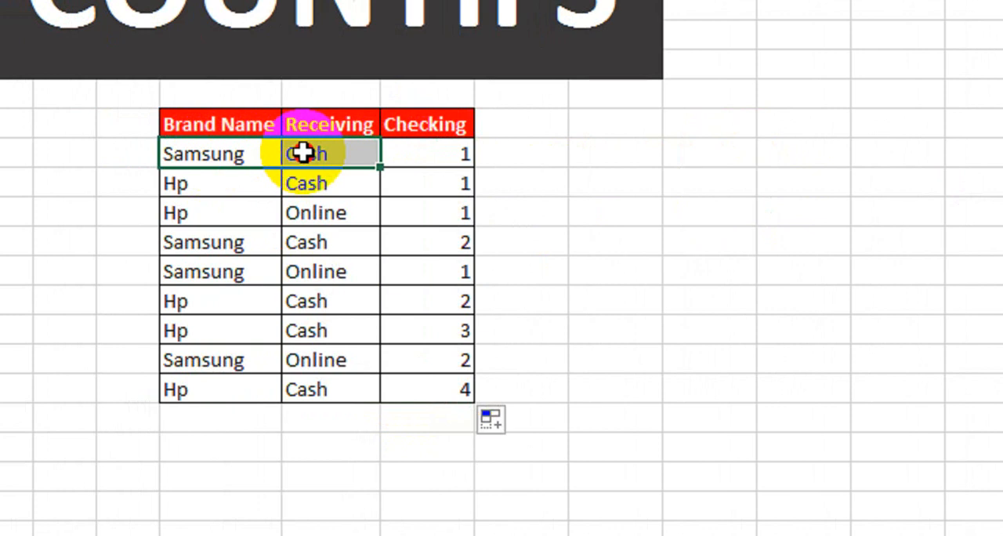
{"action": "left_click", "coordinate": [418, 153]}
{"action": "left_click", "coordinate": [251, 182]}
{"action": "left_click_drag", "start_coordinate": [269, 182], "coordinate": [331, 184]}
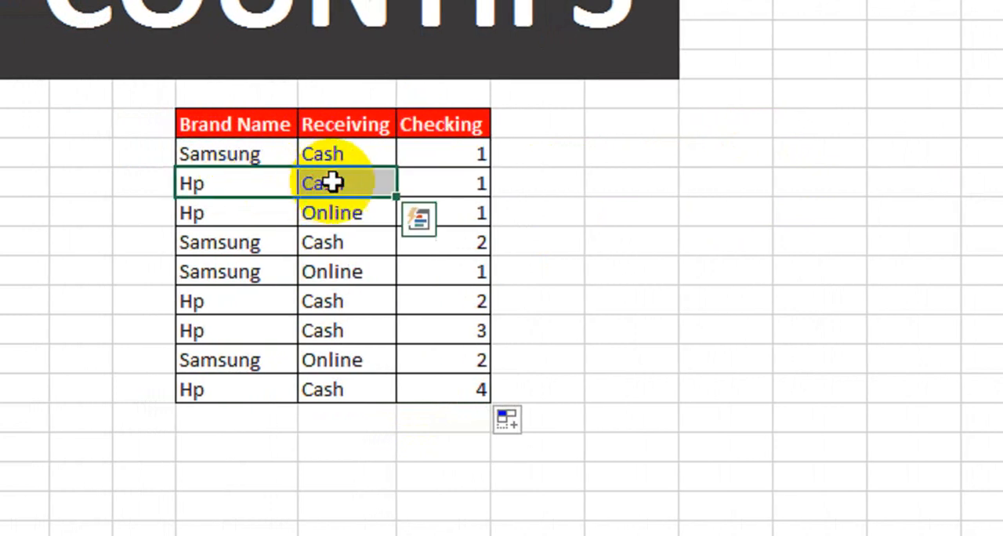
{"action": "left_click", "coordinate": [441, 183]}
{"action": "left_click", "coordinate": [290, 217]}
{"action": "left_click_drag", "start_coordinate": [291, 217], "coordinate": [370, 217]}
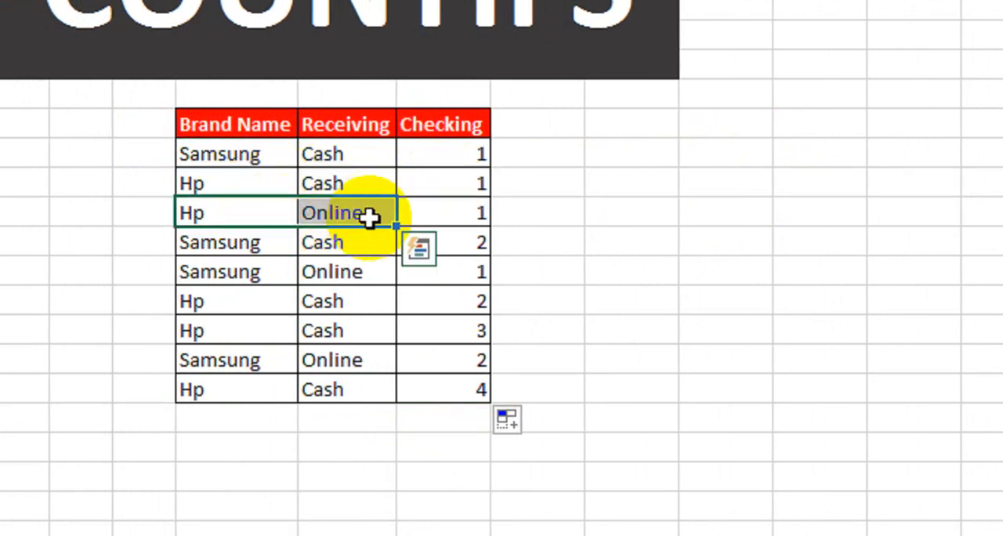
{"action": "left_click", "coordinate": [444, 212]}
Step: Compare the Samsung and Cash pair in row 13 with row 10 and inspect row 13's Checking count
{"action": "left_click", "coordinate": [259, 243]}
{"action": "left_click_drag", "start_coordinate": [337, 248], "coordinate": [358, 248]}
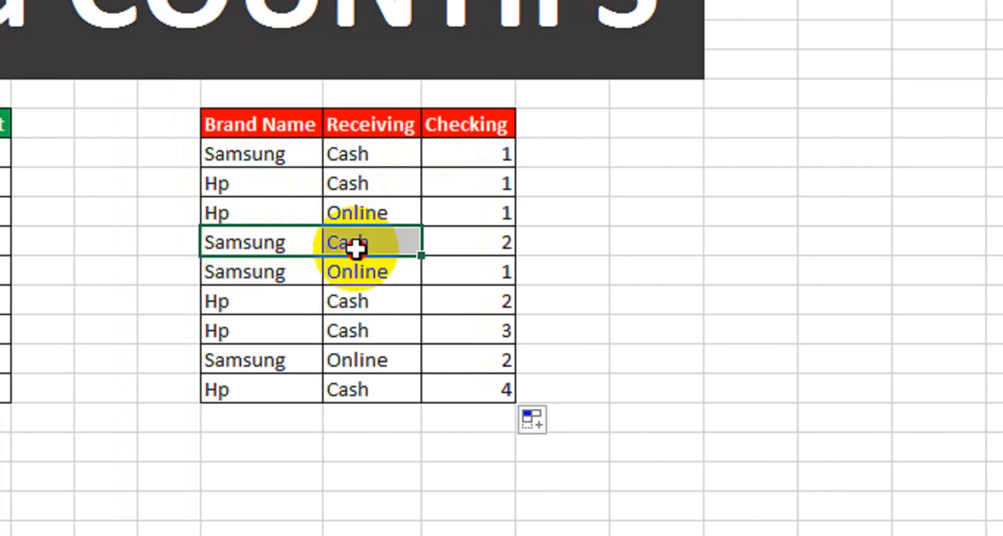
{"action": "left_click_drag", "start_coordinate": [295, 161], "coordinate": [356, 150]}
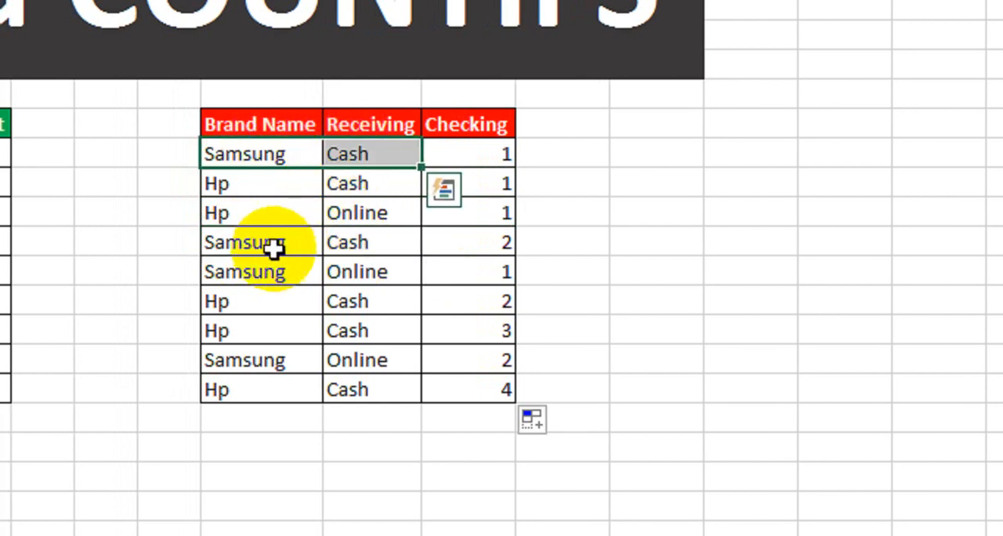
{"action": "left_click_drag", "start_coordinate": [274, 248], "coordinate": [371, 243]}
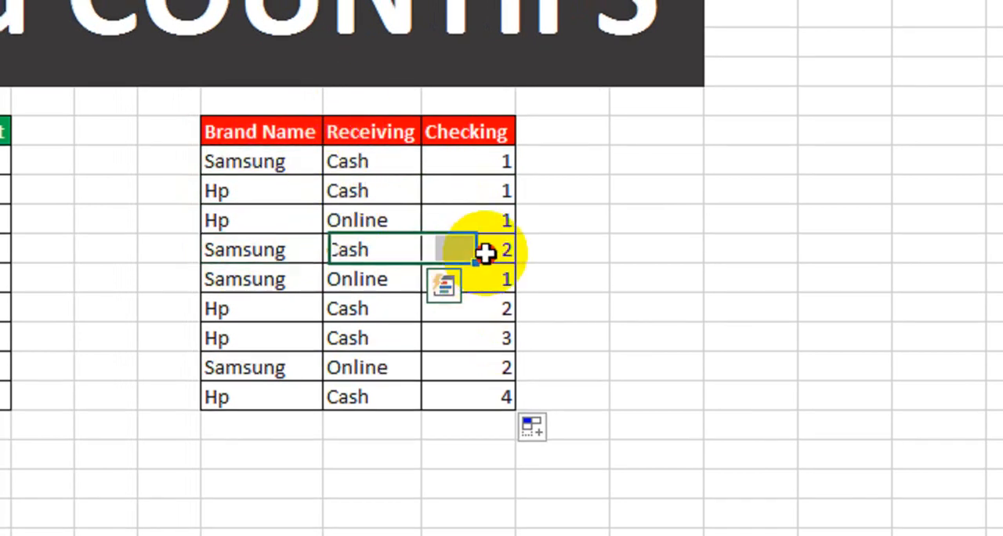
{"action": "left_click", "coordinate": [483, 252]}
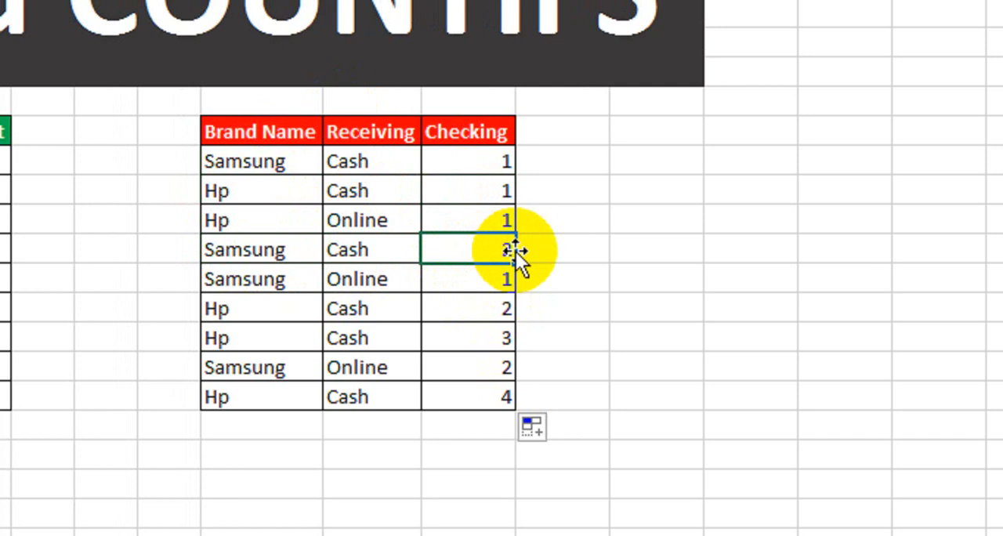
Step: Check the Samsung and Online count in row 14, and compare row 15's Hp and Cash pair with row 11
{"action": "left_click", "coordinate": [361, 283]}
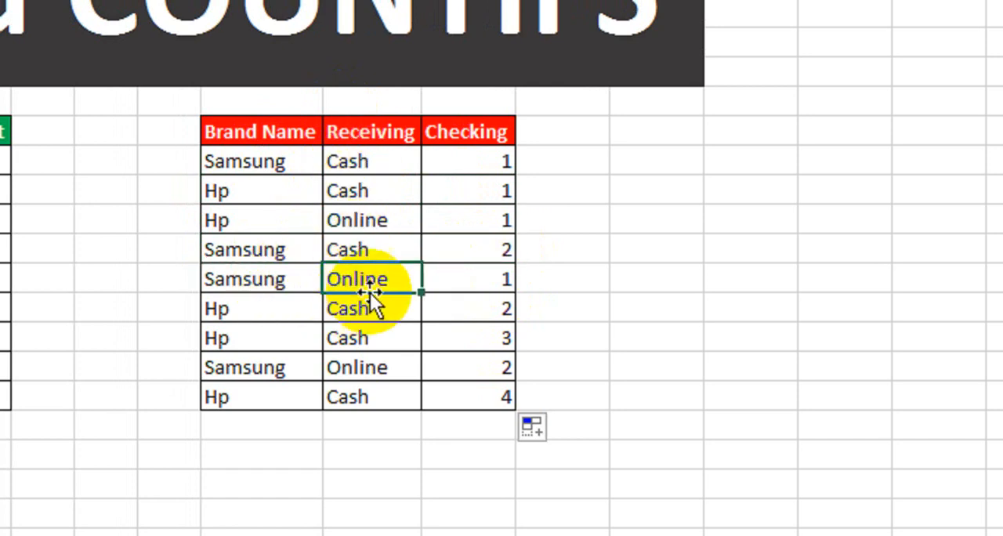
{"action": "left_click", "coordinate": [463, 277]}
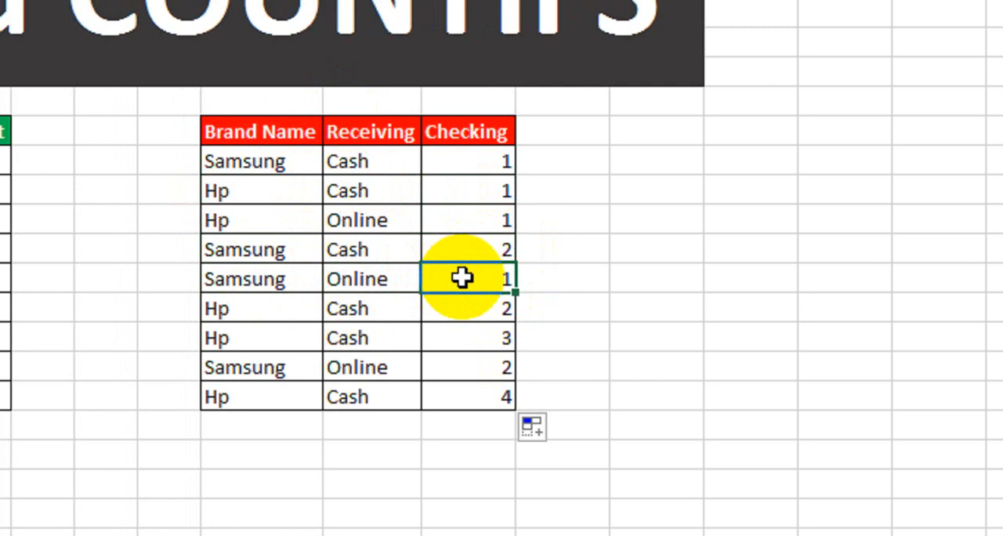
{"action": "left_click", "coordinate": [264, 308]}
{"action": "left_click", "coordinate": [353, 307]}
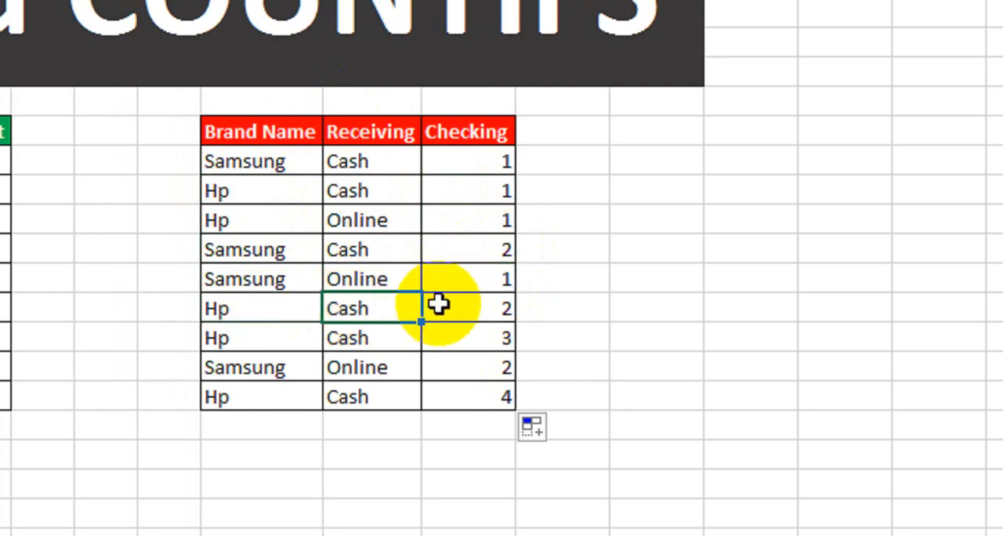
{"action": "left_click_drag", "start_coordinate": [267, 193], "coordinate": [342, 193]}
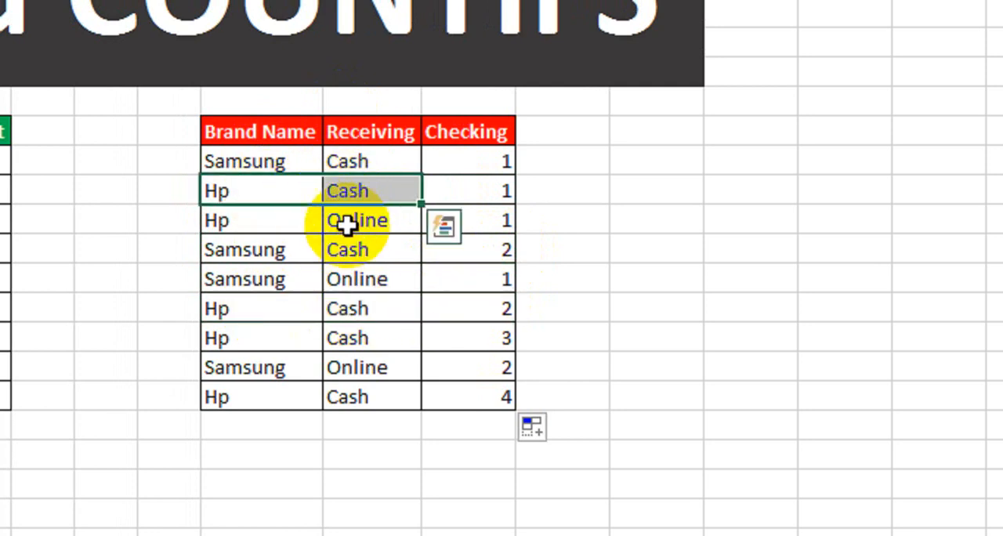
{"action": "left_click_drag", "start_coordinate": [289, 311], "coordinate": [365, 311]}
{"action": "left_click", "coordinate": [457, 311]}
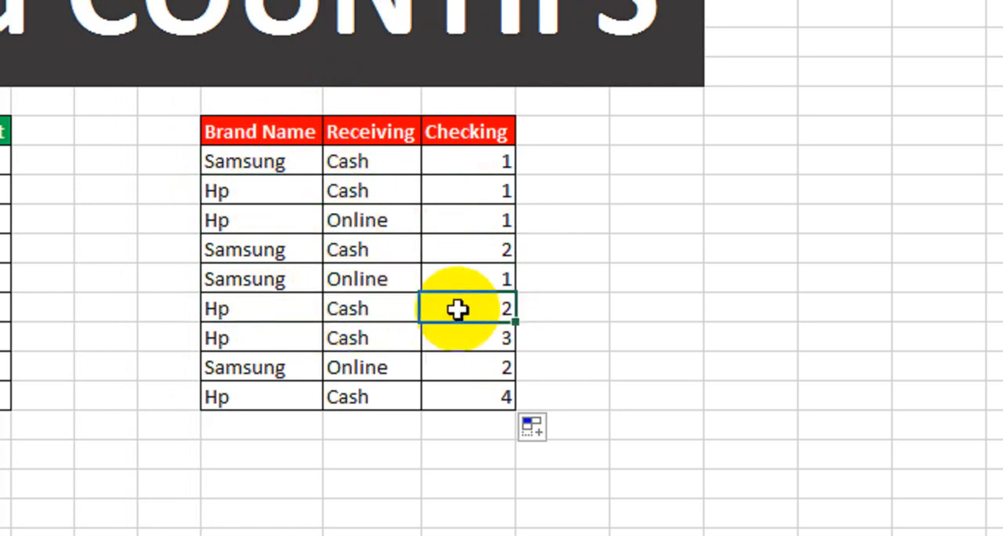
Step: Verify the Checking counts of the last three rows, comparing the Samsung and Online pair in row 17 with row 14
{"action": "left_click_drag", "start_coordinate": [268, 348], "coordinate": [361, 342]}
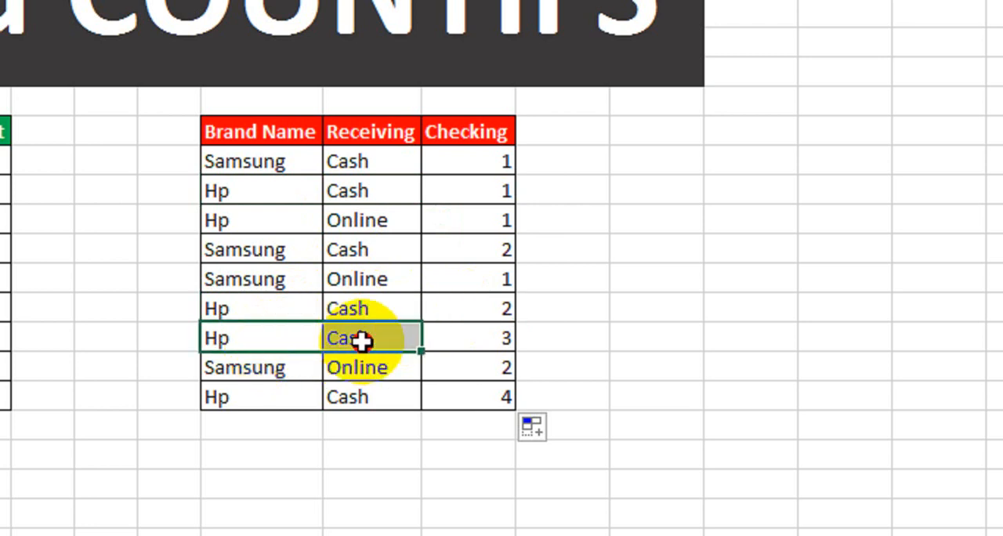
{"action": "left_click", "coordinate": [450, 341]}
{"action": "left_click", "coordinate": [282, 375]}
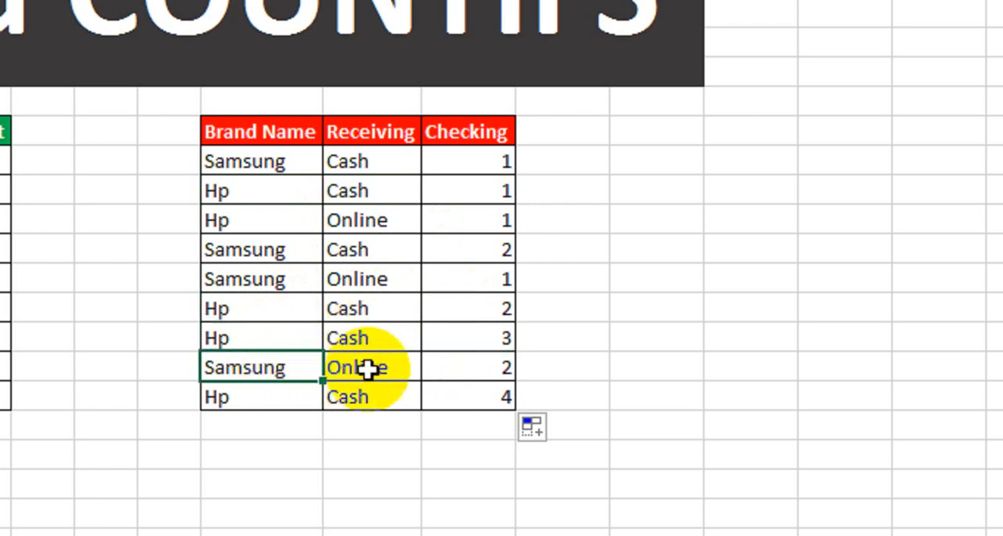
{"action": "left_click", "coordinate": [465, 369]}
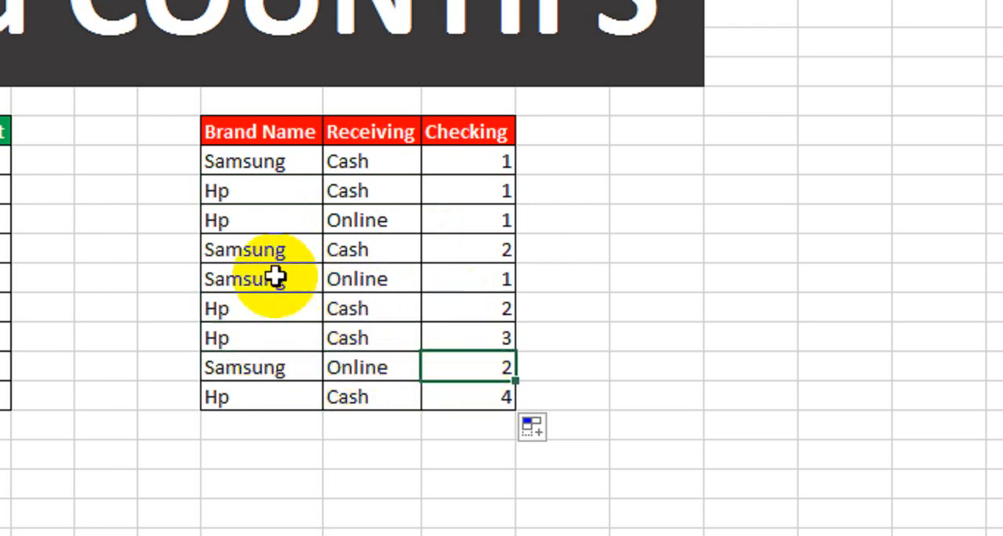
{"action": "left_click_drag", "start_coordinate": [274, 277], "coordinate": [355, 279]}
{"action": "left_click_drag", "start_coordinate": [269, 370], "coordinate": [358, 372]}
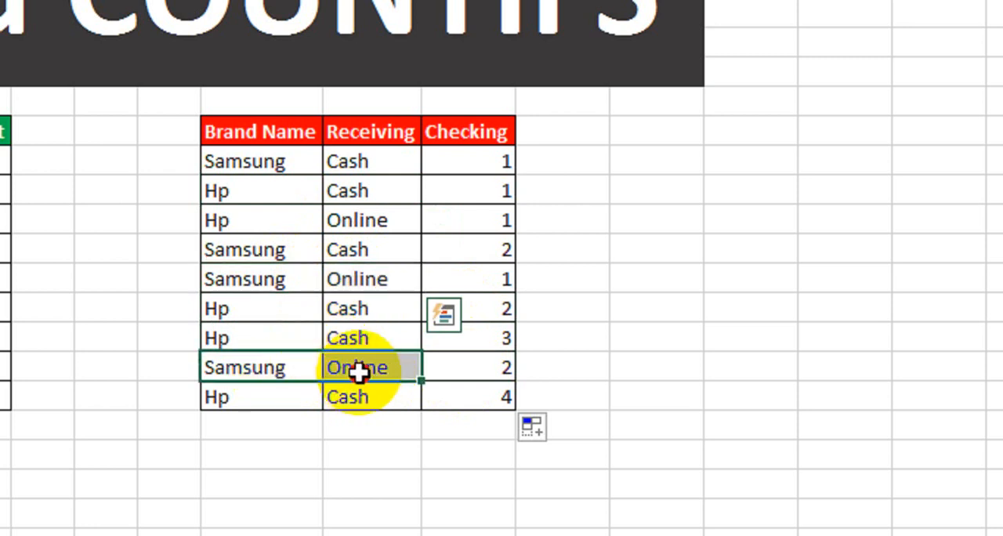
{"action": "left_click_drag", "start_coordinate": [280, 396], "coordinate": [335, 397]}
{"action": "left_click", "coordinate": [467, 400]}
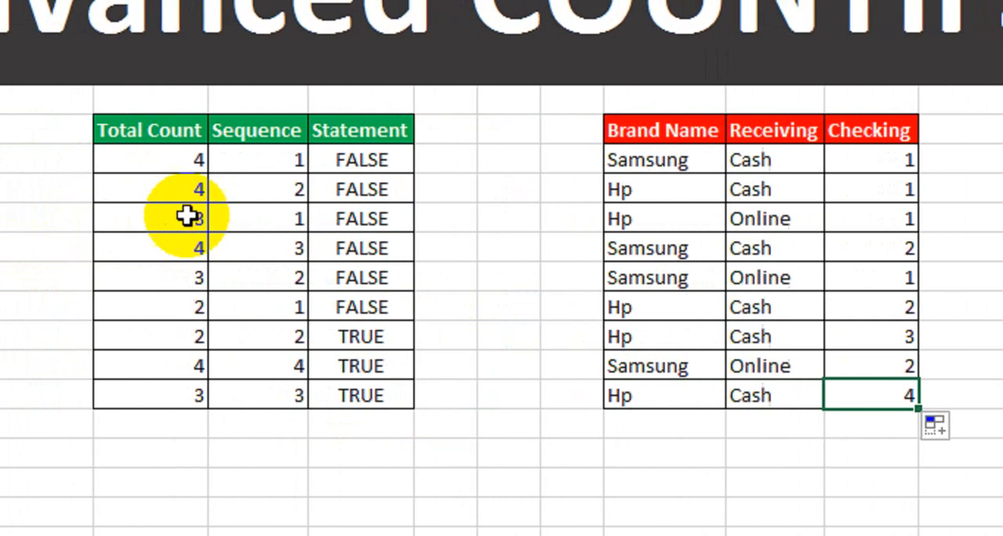
Step: Review the single-criterion Sequence column alongside the first row's Receiving entry in the Brand Name table
{"action": "left_click_drag", "start_coordinate": [284, 159], "coordinate": [259, 391]}
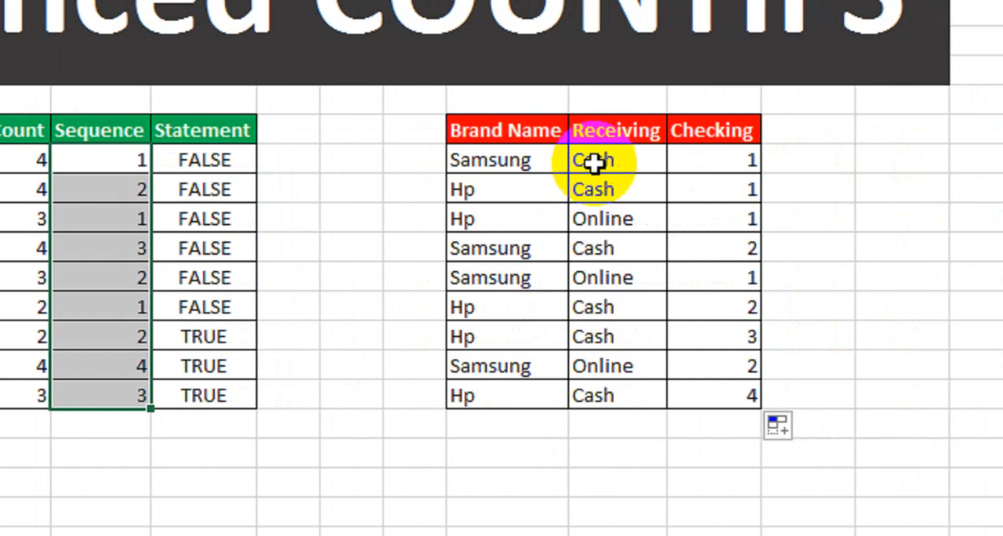
{"action": "left_click", "coordinate": [940, 160]}
{"action": "left_click", "coordinate": [991, 160]}
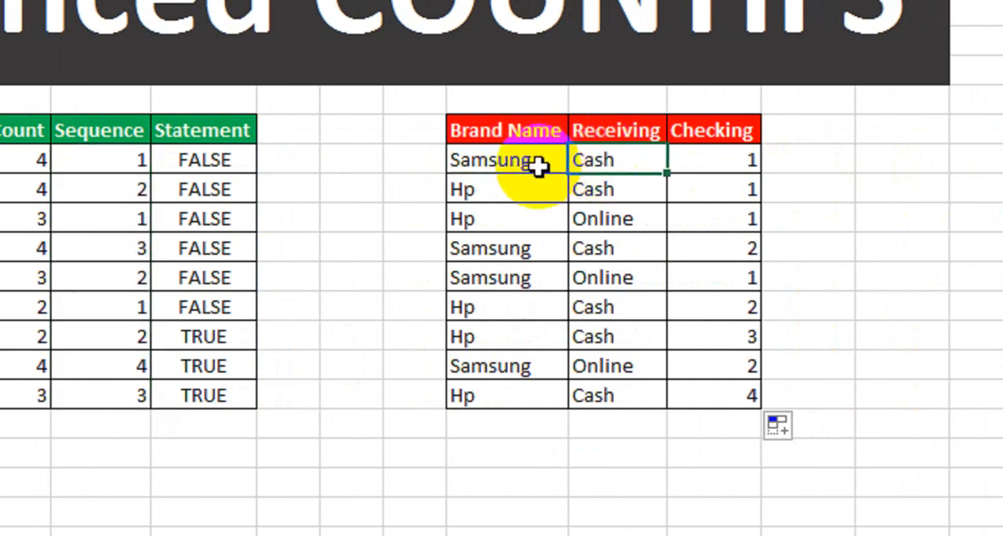